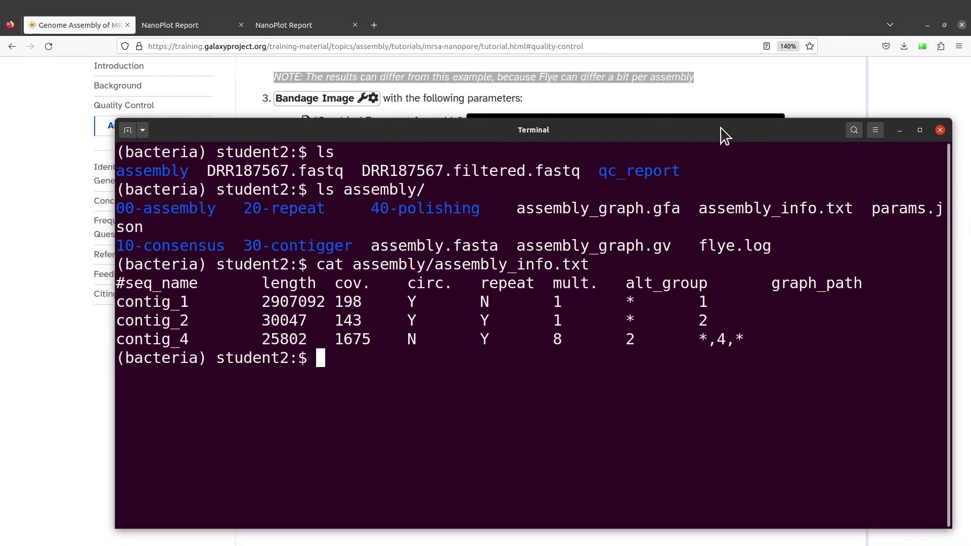
Step: Maximize the terminal window and briefly highlight the assembly_graph.gfa file name
double_click(726, 133)
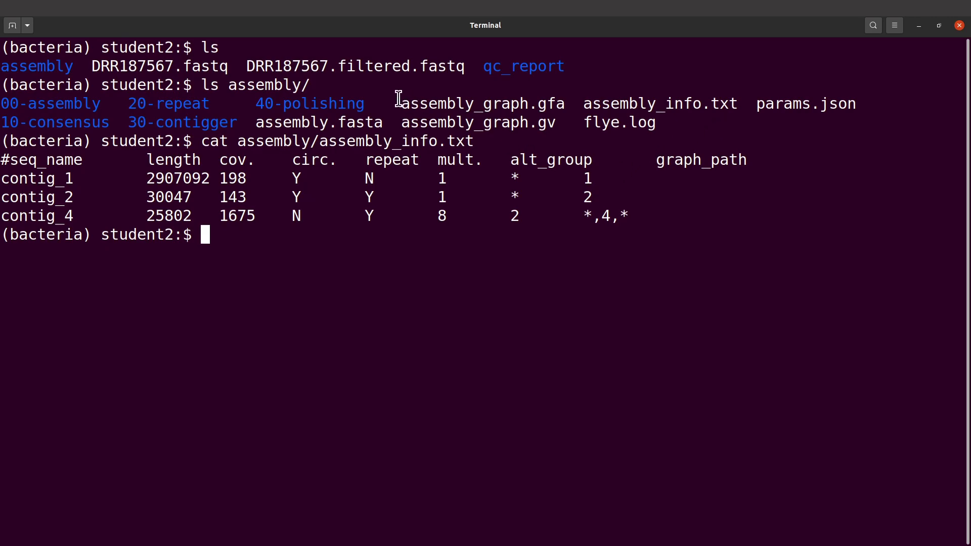
drag(399, 99, 566, 104)
click(567, 103)
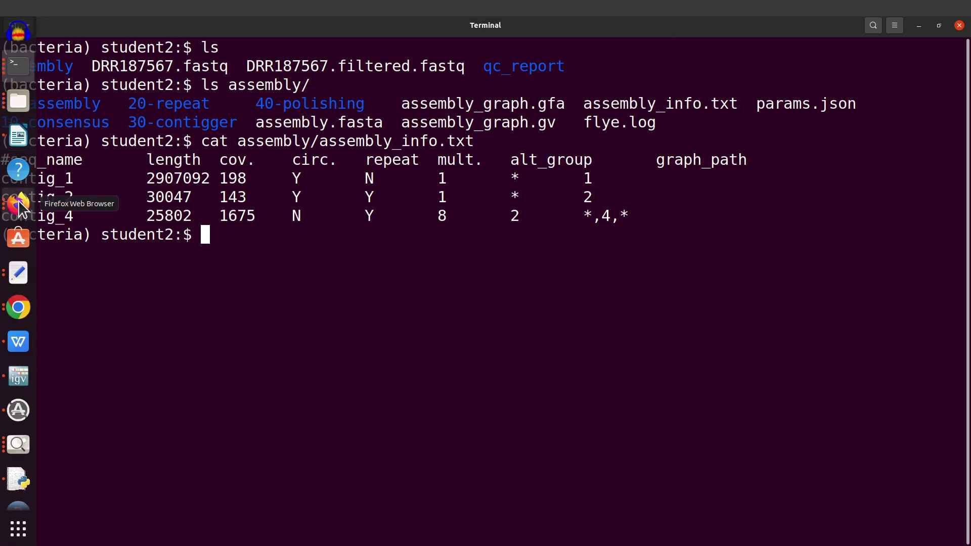
click(19, 202)
scroll(633, 245, up, 5)
scroll(642, 235, down, 1)
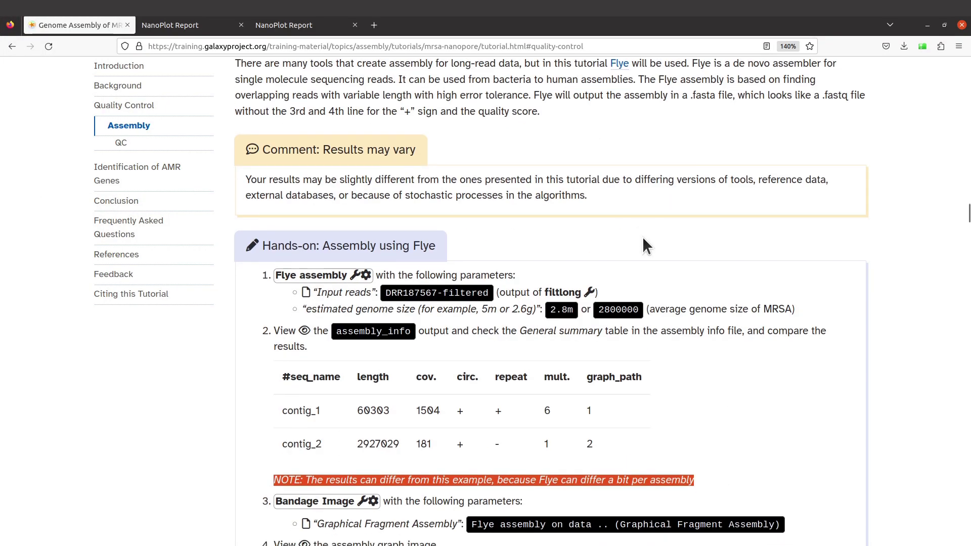
scroll(642, 236, down, 3)
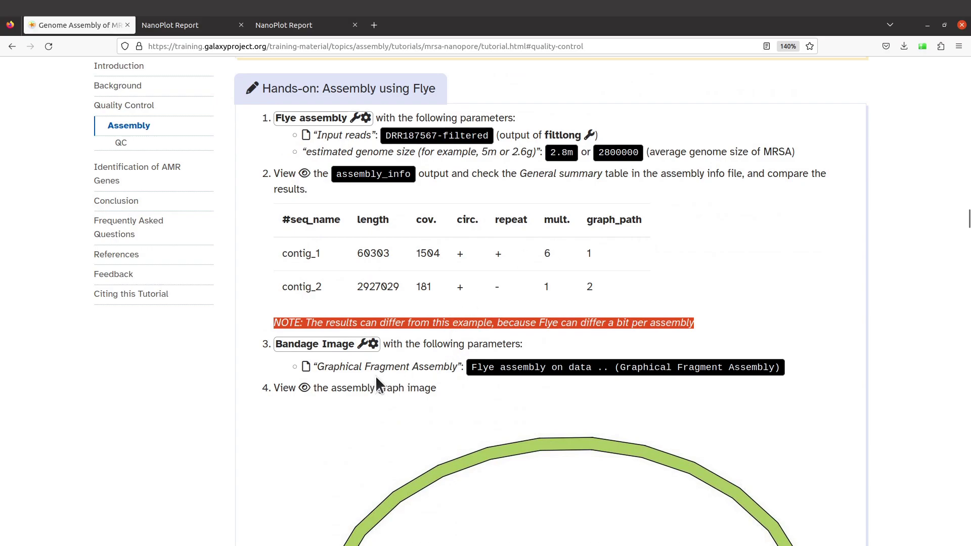
scroll(354, 436, down, 2)
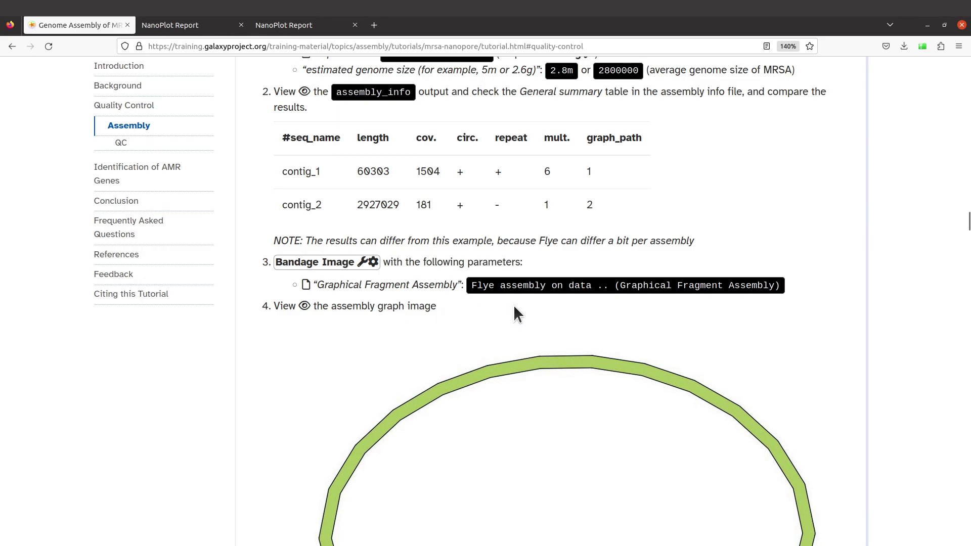
scroll(515, 307, down, 3)
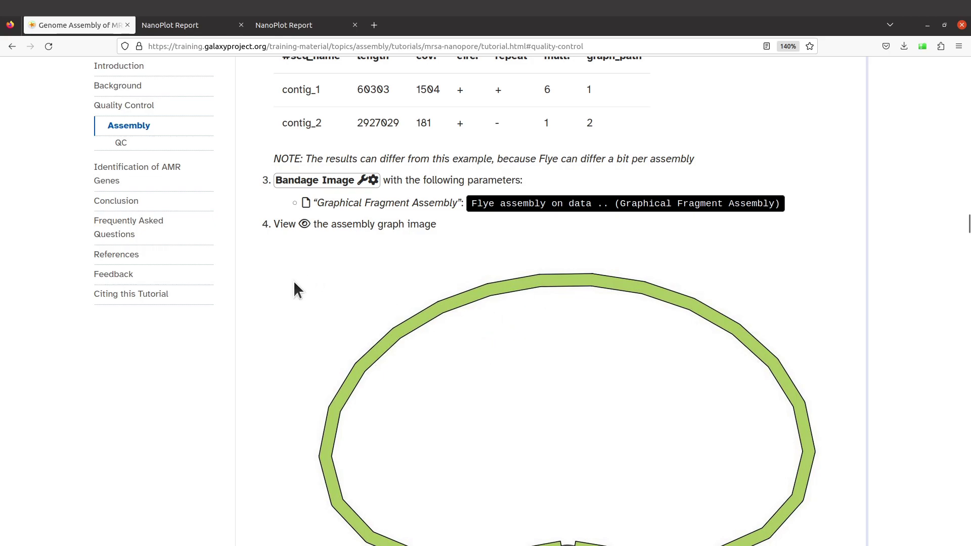
scroll(293, 281, up, 3)
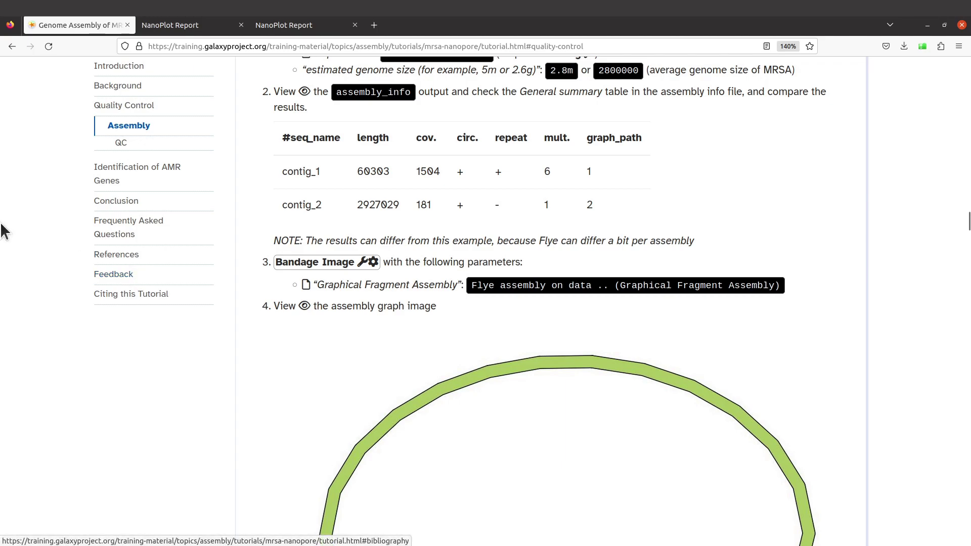
mouse_move(1, 218)
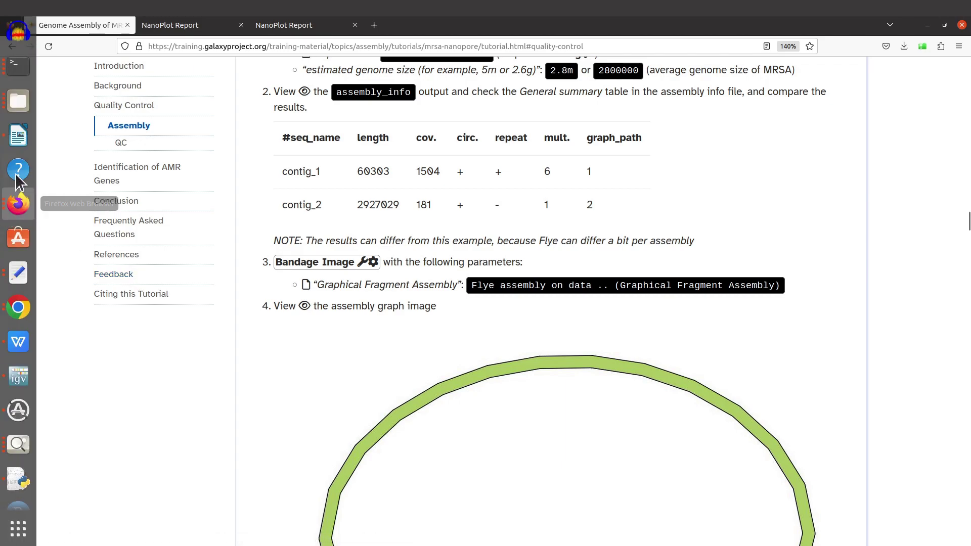
click(18, 69)
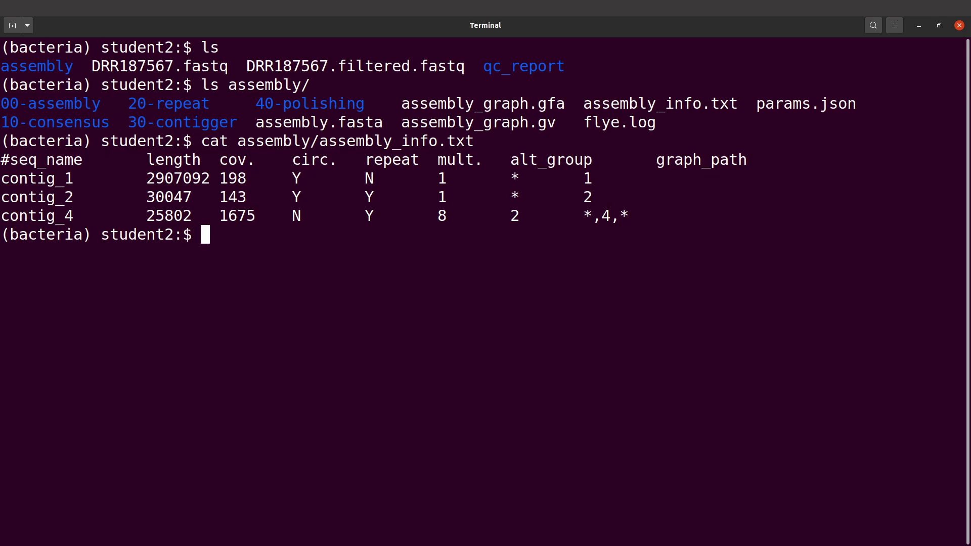
Step: Clear the terminal and list the contents of the assembly folder
text(clear)
key(Return)
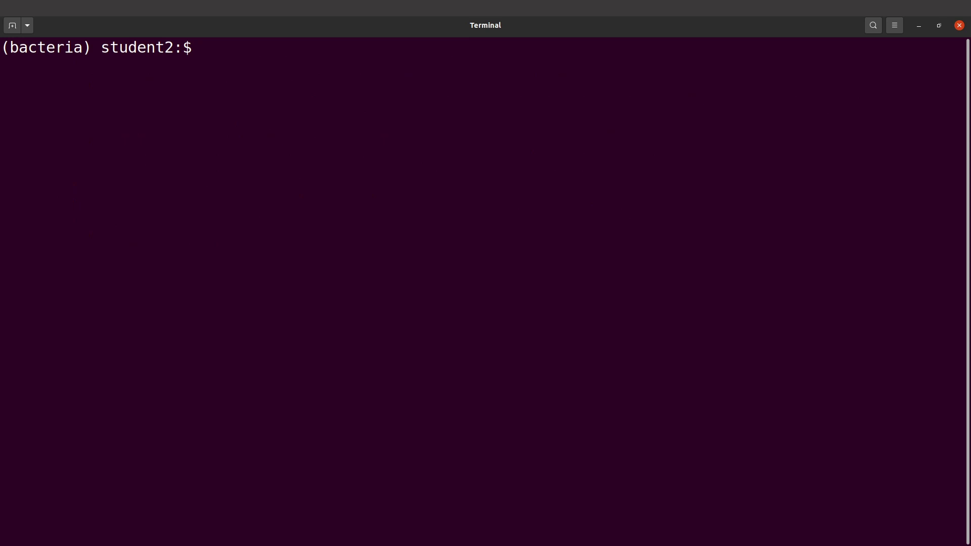
text(ls asse)
key(Tab)
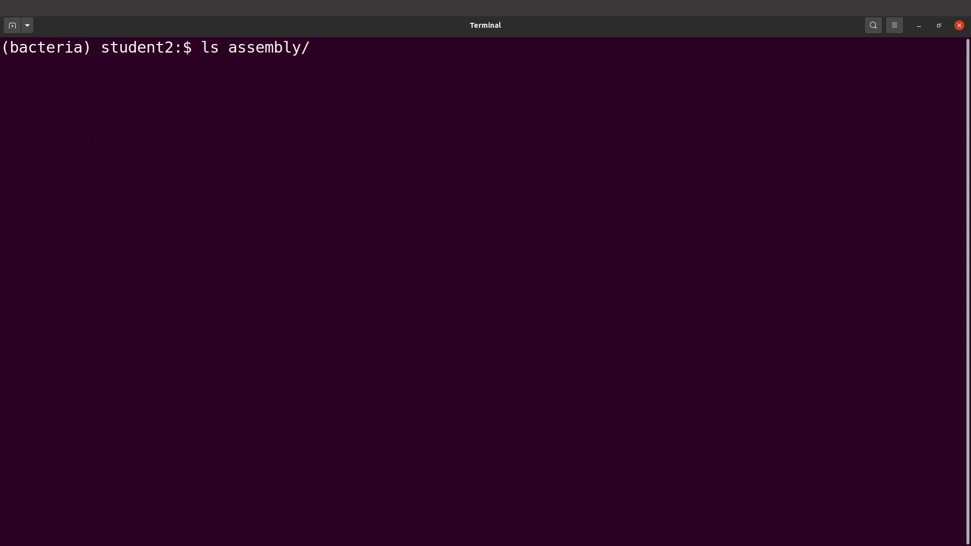
key(Return)
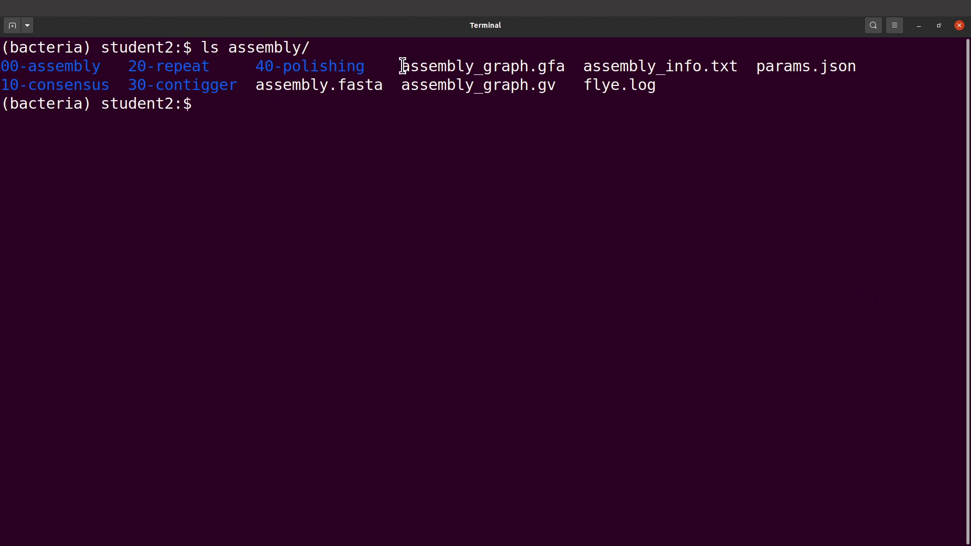
Step: Point out assembly_graph.gfa in the listing, then start Bandage from the terminal
drag(401, 66, 564, 72)
click(564, 72)
text(Bandage)
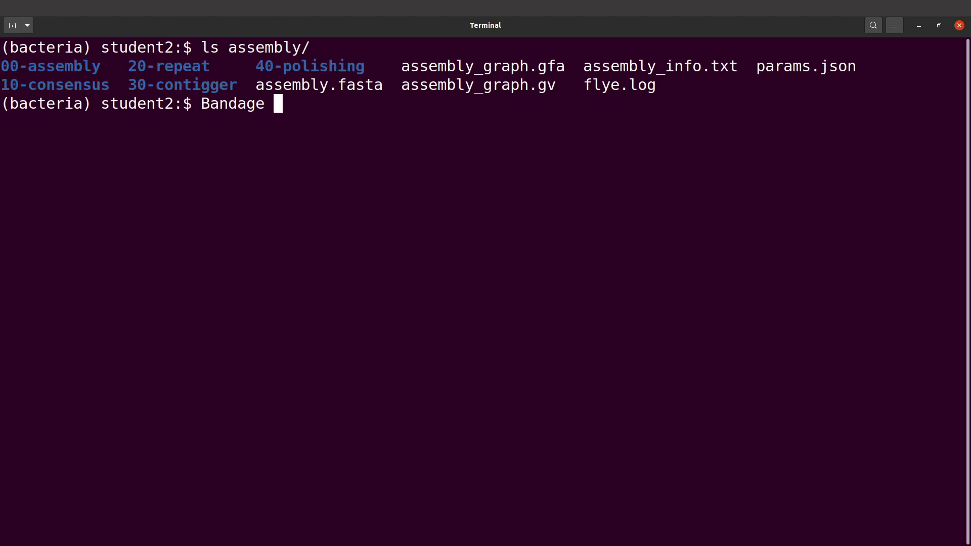
key(Return)
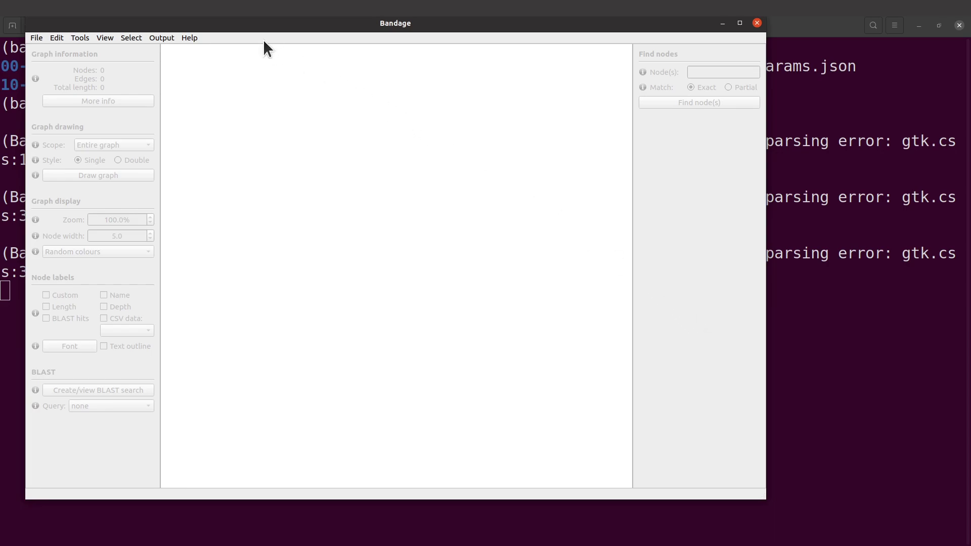
Step: Load assembly/assembly_graph.gfa into Bandage through File > Load graph
click(34, 38)
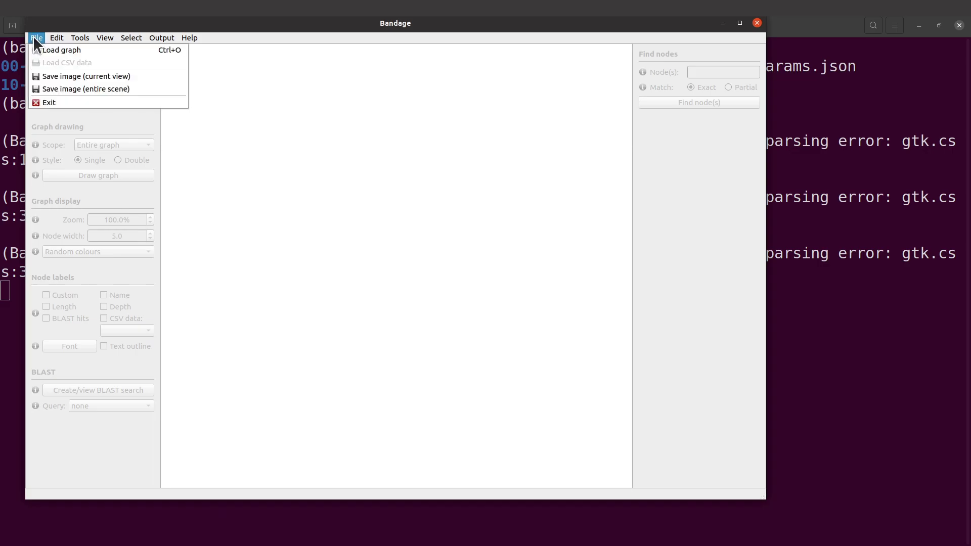
click(62, 49)
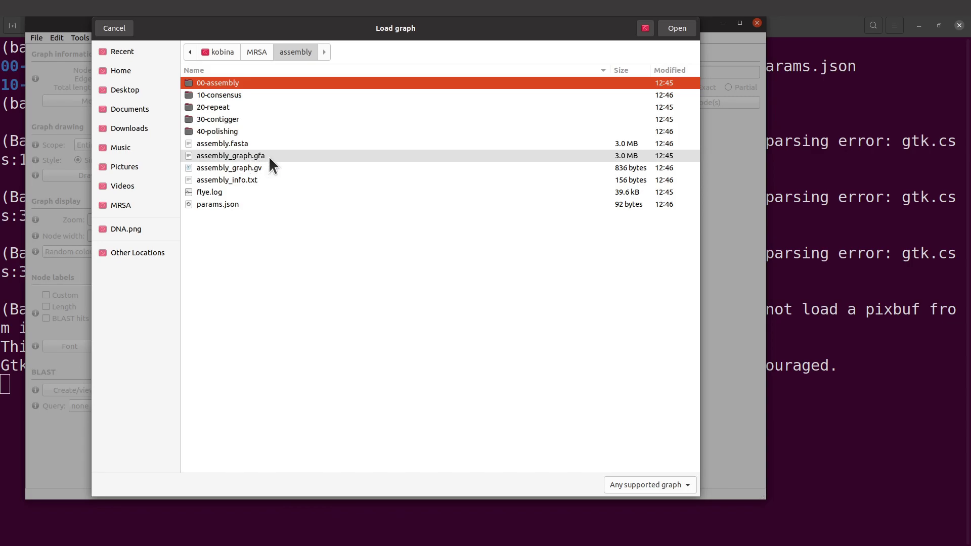
click(265, 156)
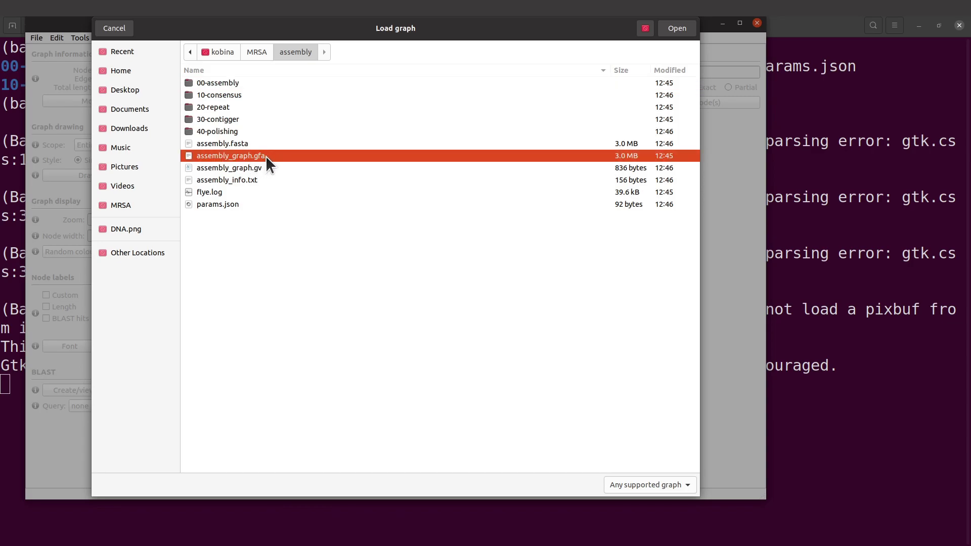
double_click(269, 156)
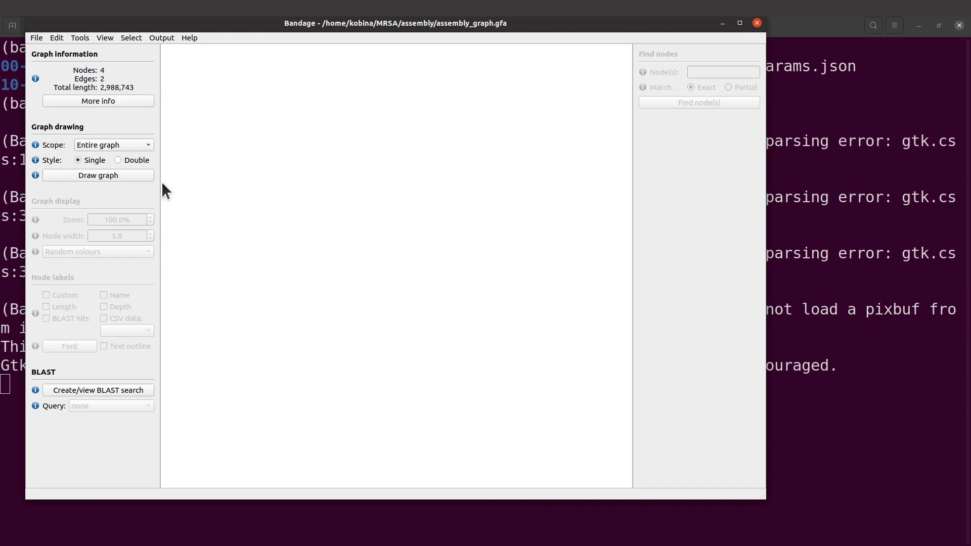
Step: Draw the graph, then redraw it so contig_1 forms a large circle above the small nodes
click(92, 175)
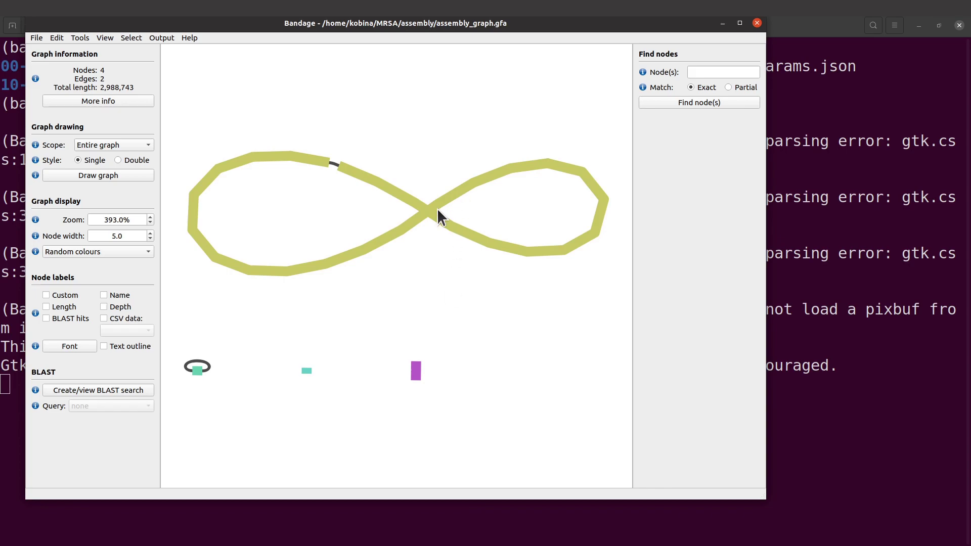
click(98, 176)
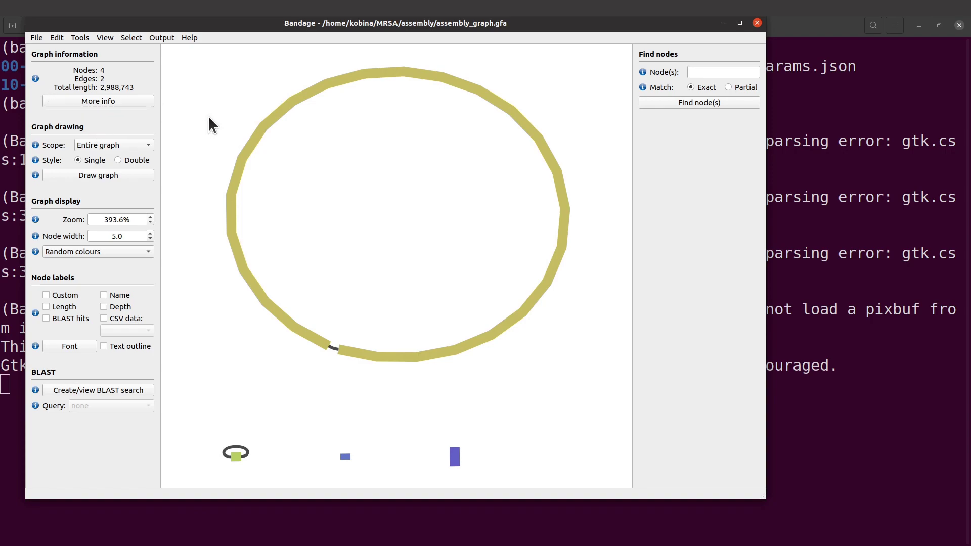
mouse_move(2, 97)
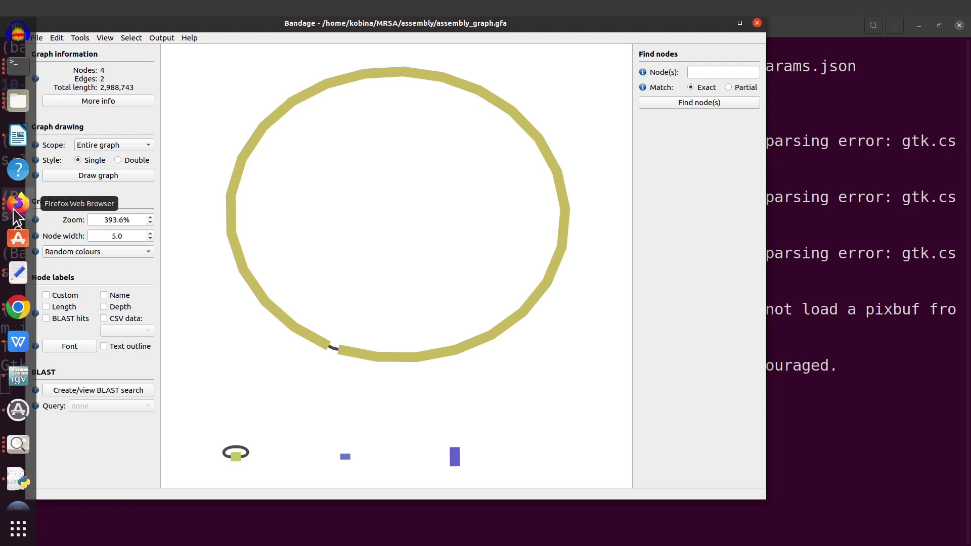
Step: Scroll through the tutorial's expected assembly graph image in Firefox
click(16, 208)
scroll(471, 369, up, 5)
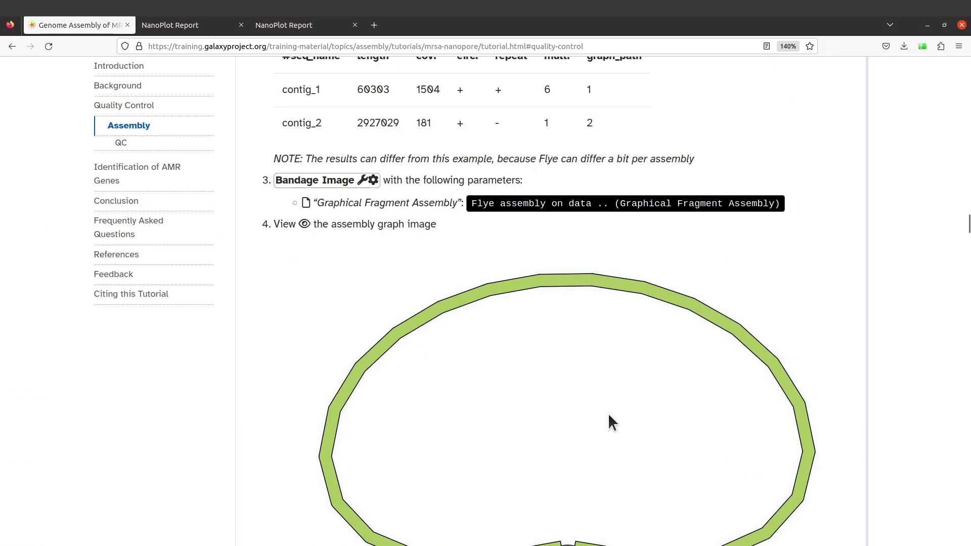
scroll(609, 415, down, 2)
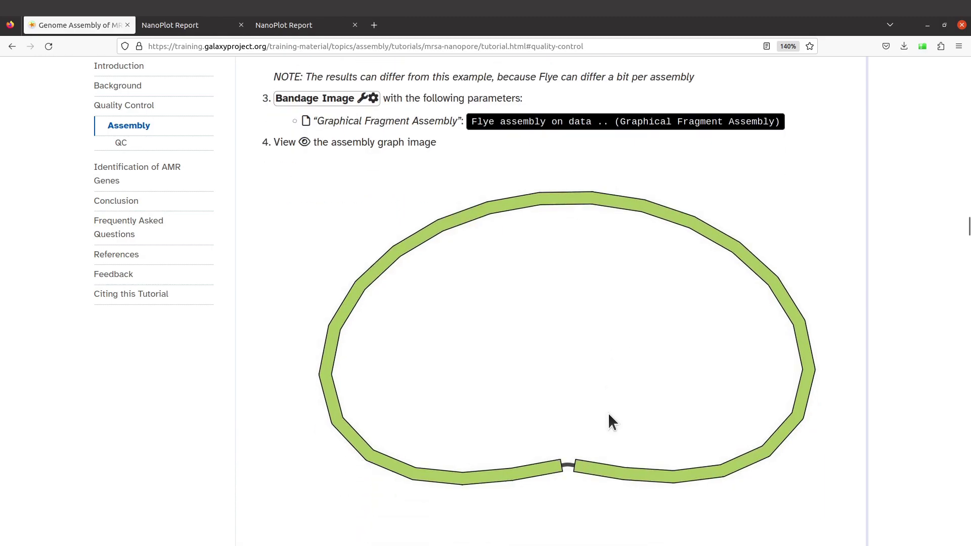
scroll(568, 299, down, 4)
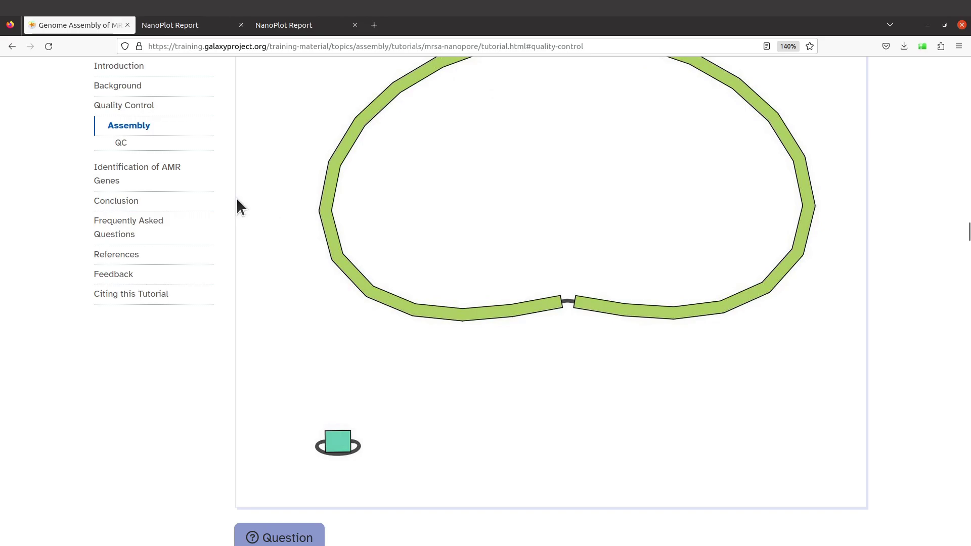
Step: Bring the Bandage window forward and shift it slightly right and down
mouse_move(1, 173)
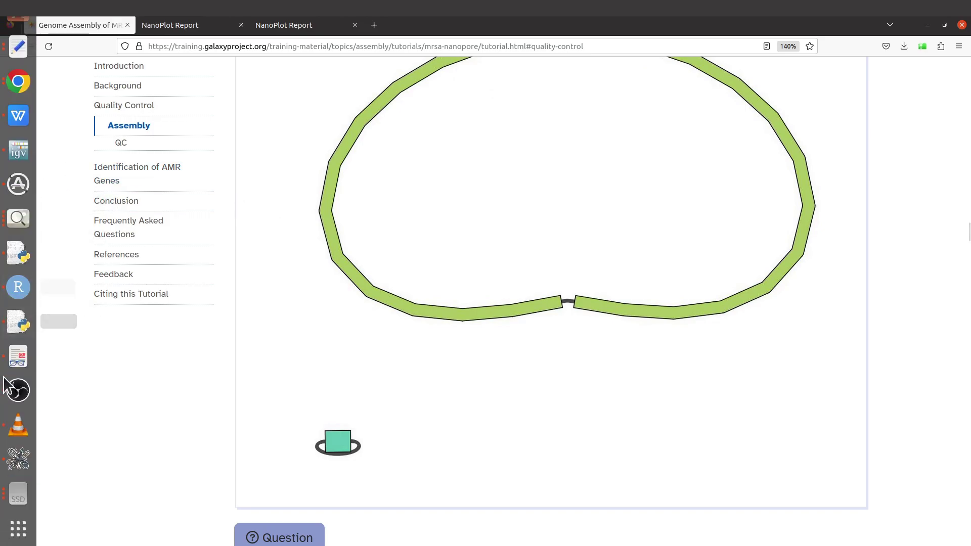
click(11, 461)
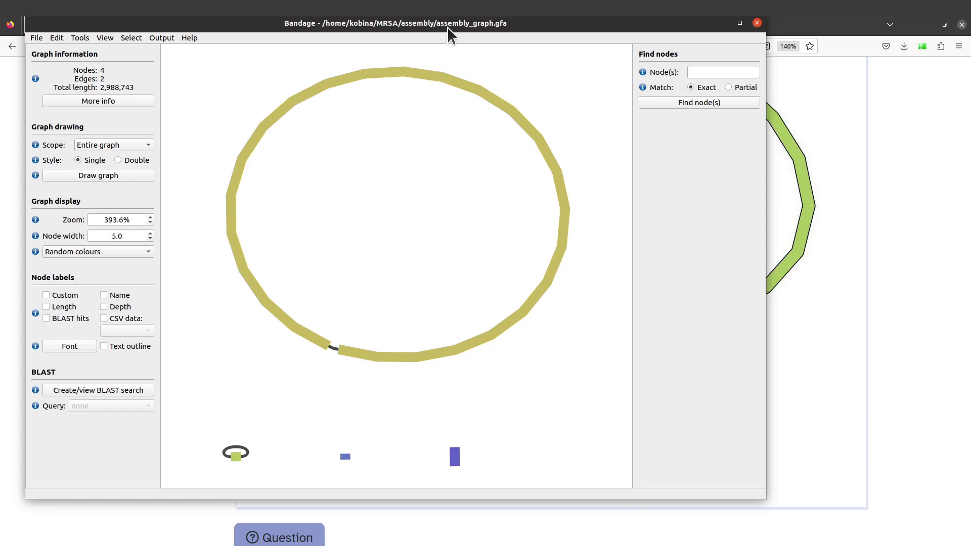
drag(441, 24, 512, 33)
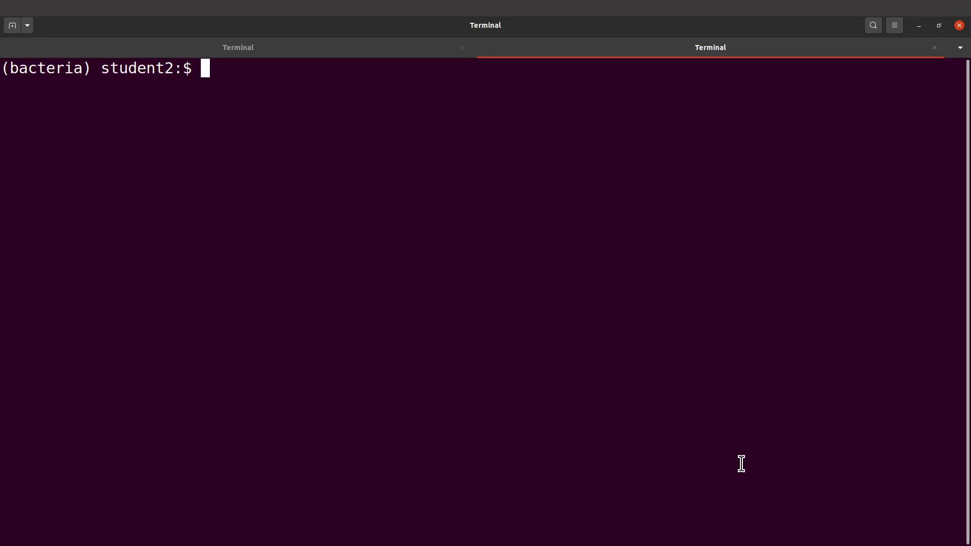
Step: List the assembly folder and print assembly/assembly_info.txt with cat
text(ls as)
key(Tab)
key(Return)
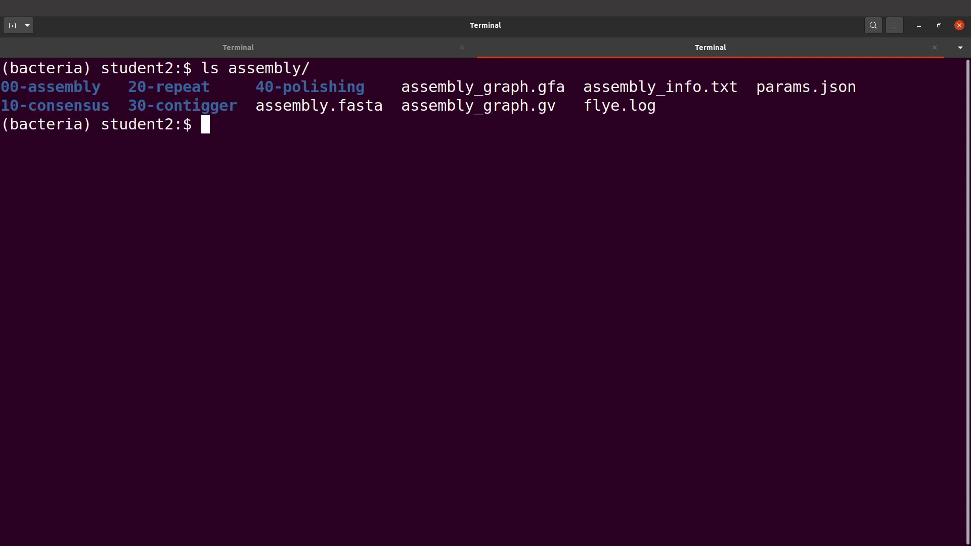
text(cat ass)
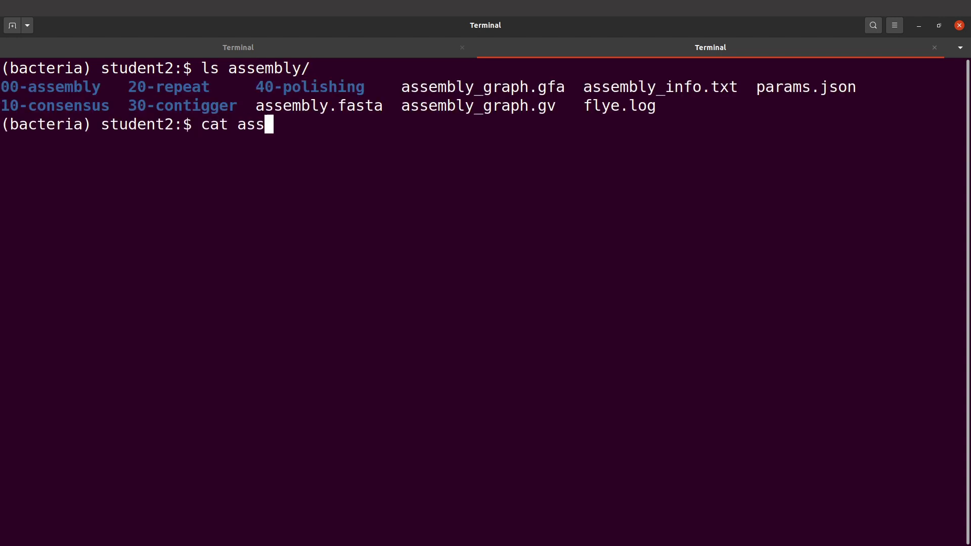
key(Tab)
text(as)
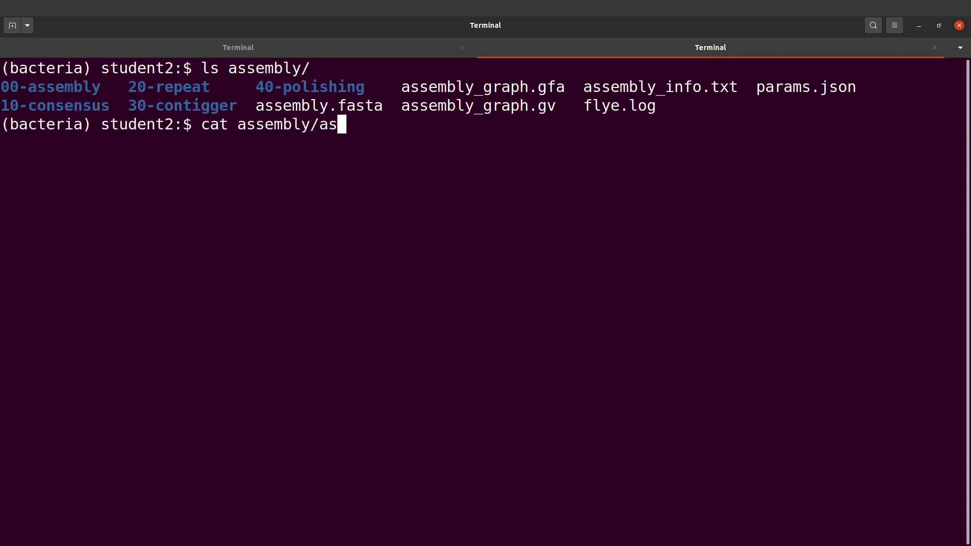
key(Tab)
text(_in)
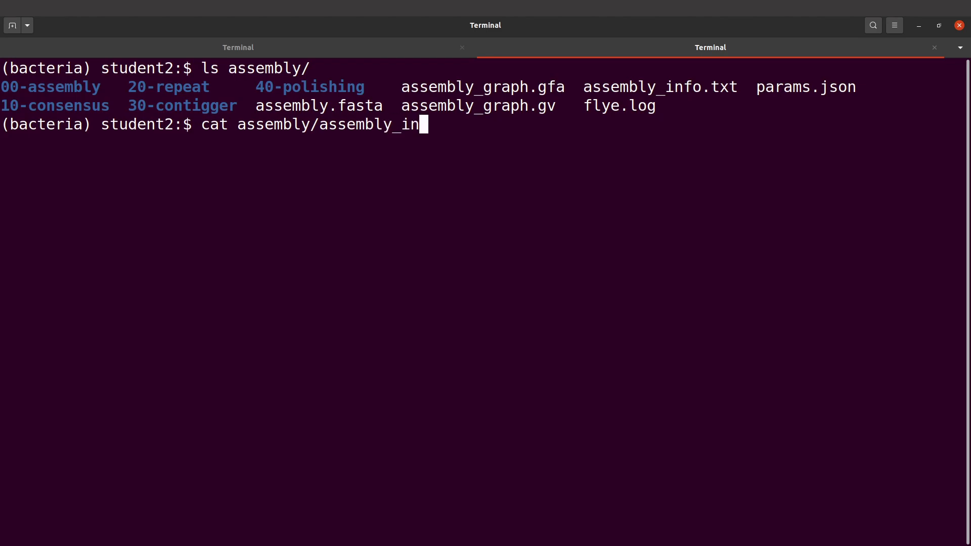
key(Tab)
key(Return)
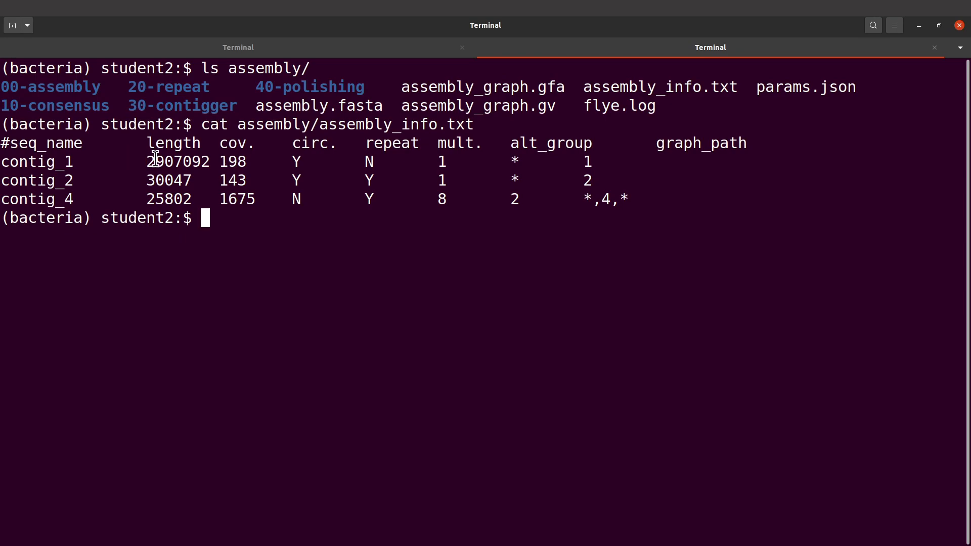
Step: Highlight contig_1's length 2907092 in the printed table
drag(145, 159, 212, 158)
click(211, 159)
mouse_move(3, 133)
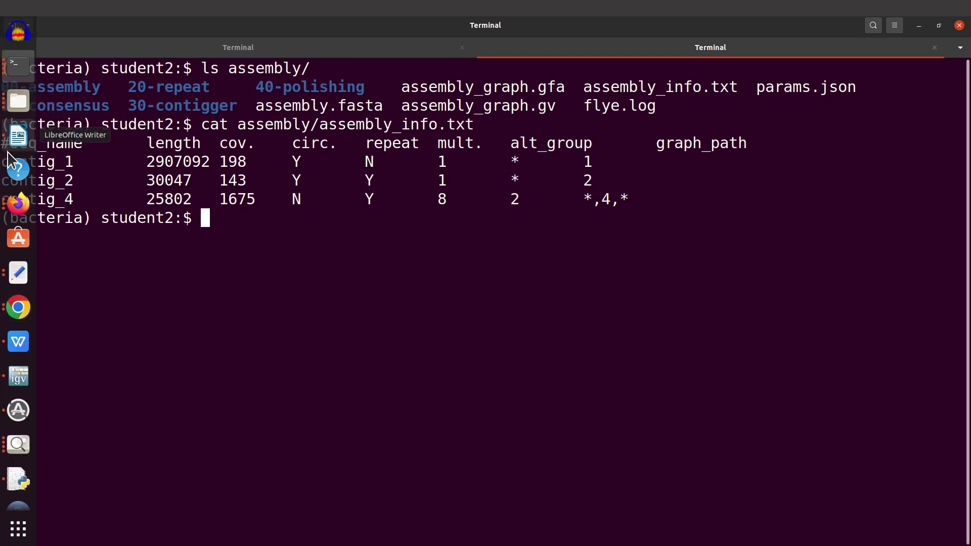
Step: Expand the tutorial's Solution showing 2 contigs, coverage 181 and length 2.9mb
click(16, 205)
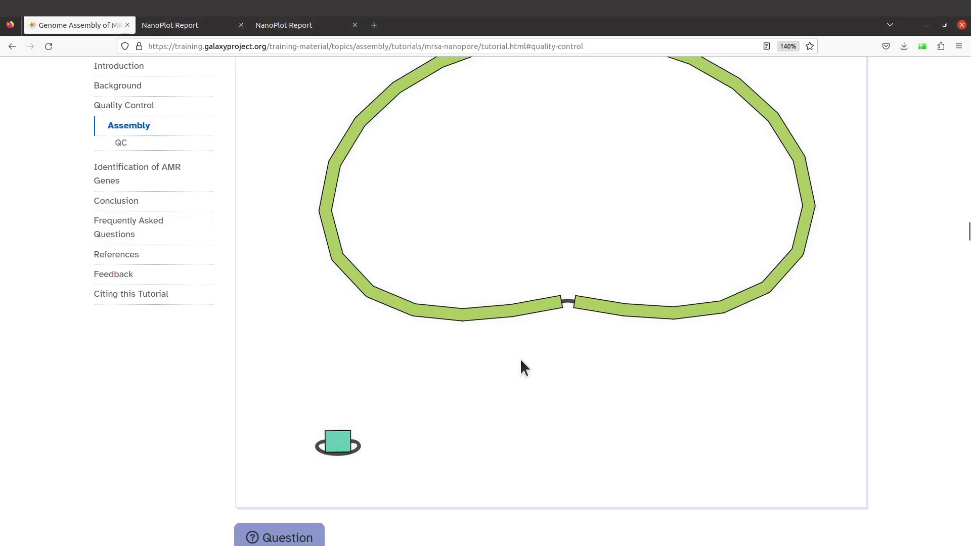
scroll(520, 359, down, 5)
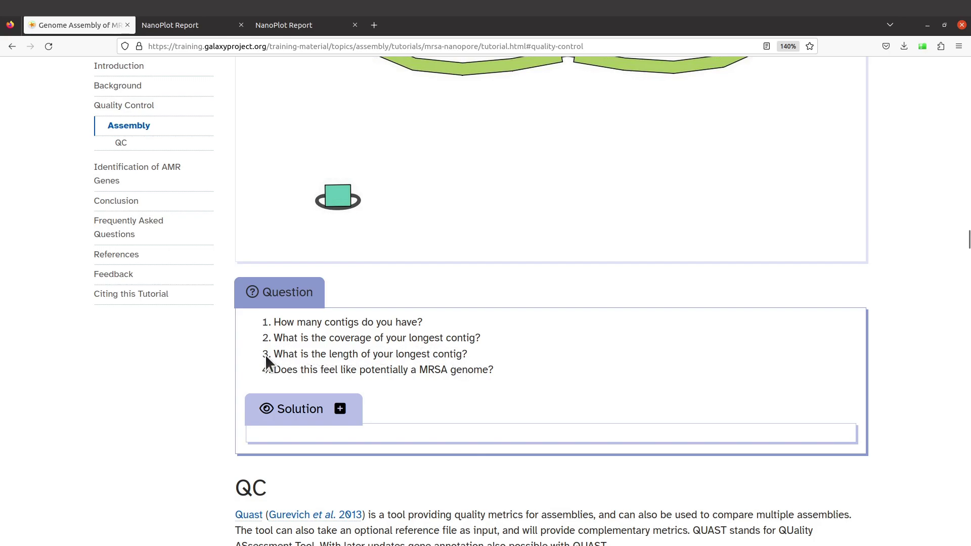
click(343, 407)
scroll(474, 381, down, 3)
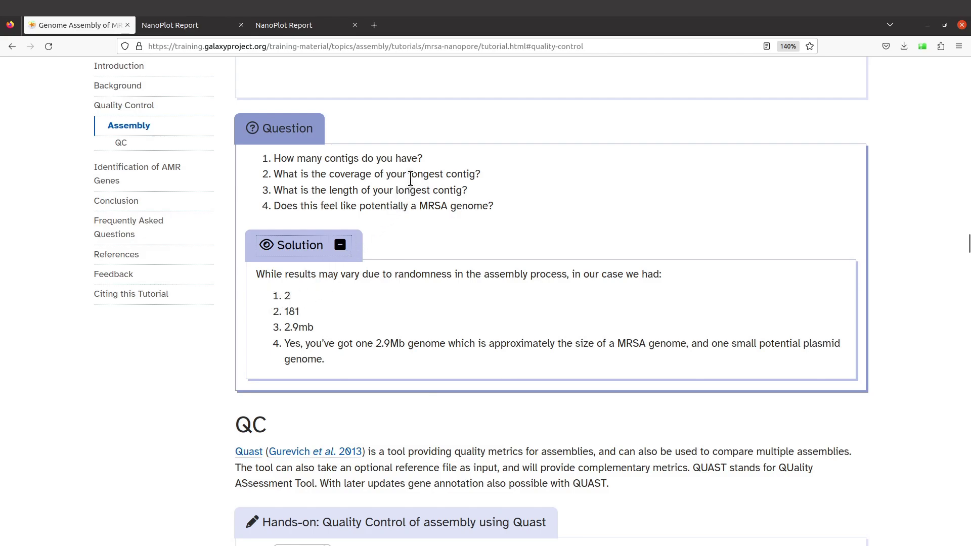
scroll(411, 178, up, 10)
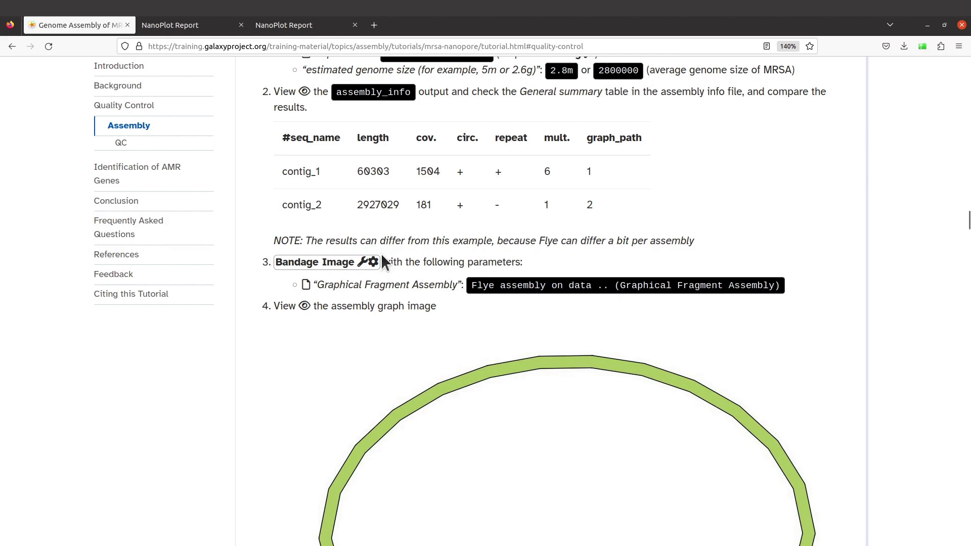
scroll(381, 253, down, 12)
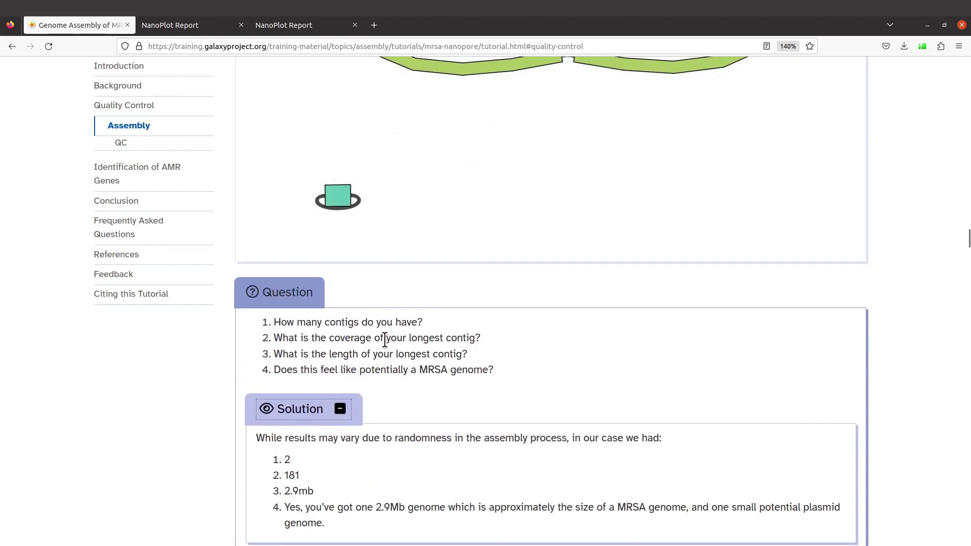
scroll(368, 433, up, 10)
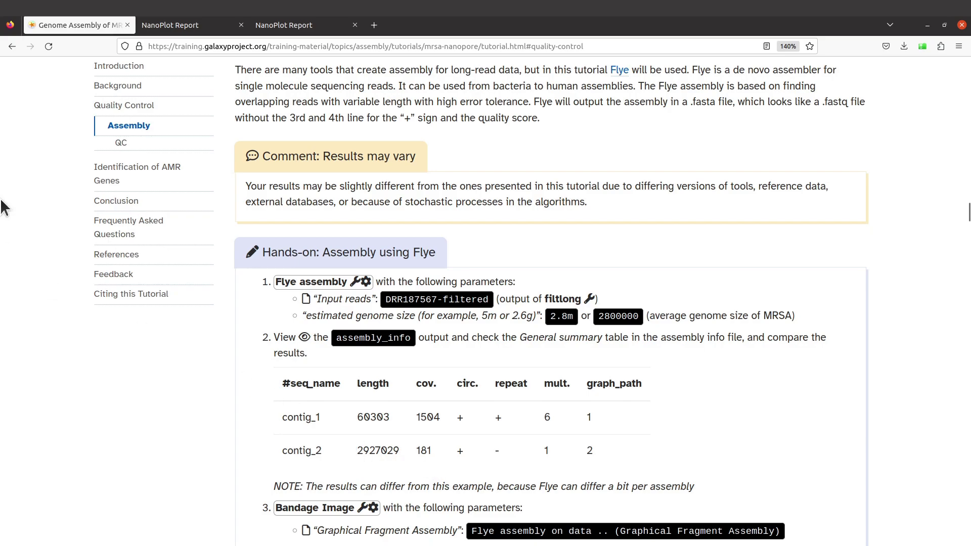
mouse_move(1, 155)
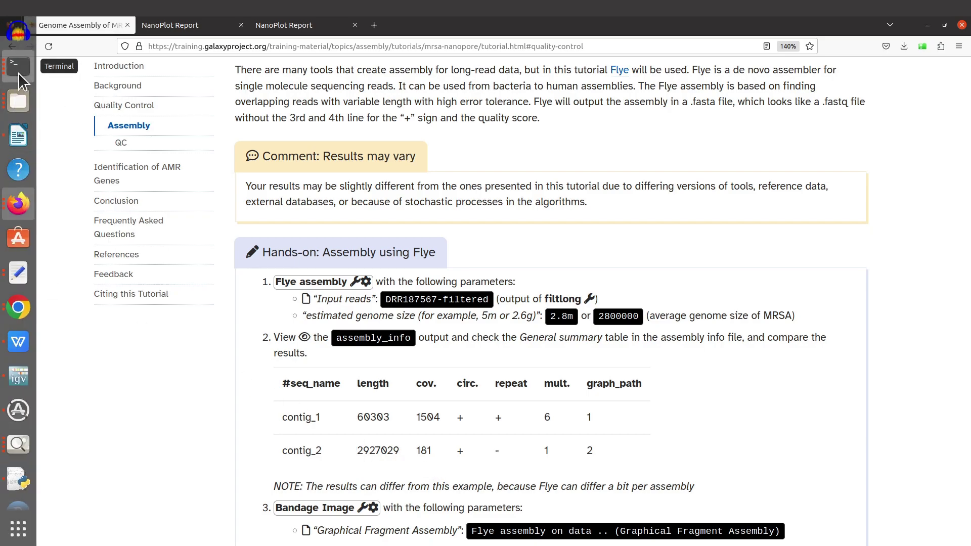
Step: Highlight contig_1's coverage value 198 in the terminal's contig table
click(18, 72)
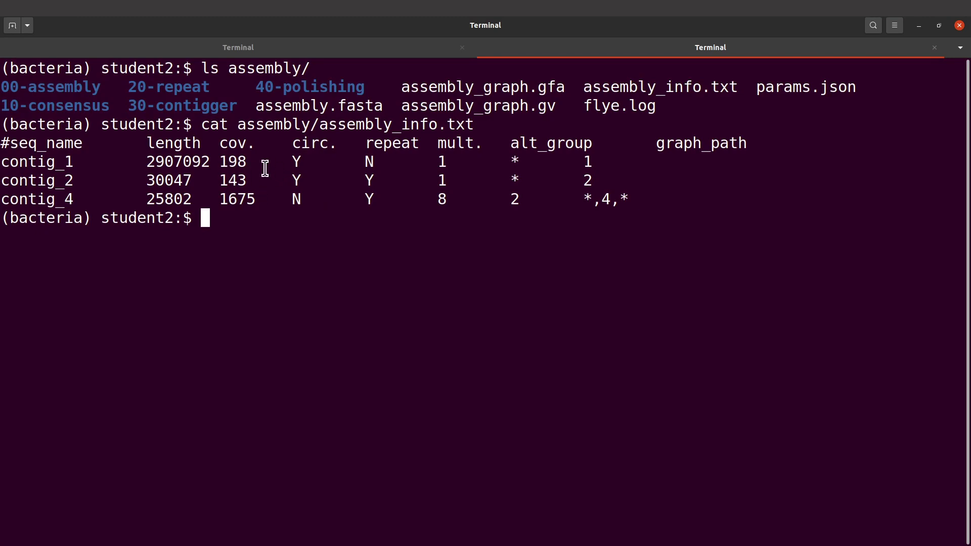
drag(218, 164, 248, 163)
click(246, 163)
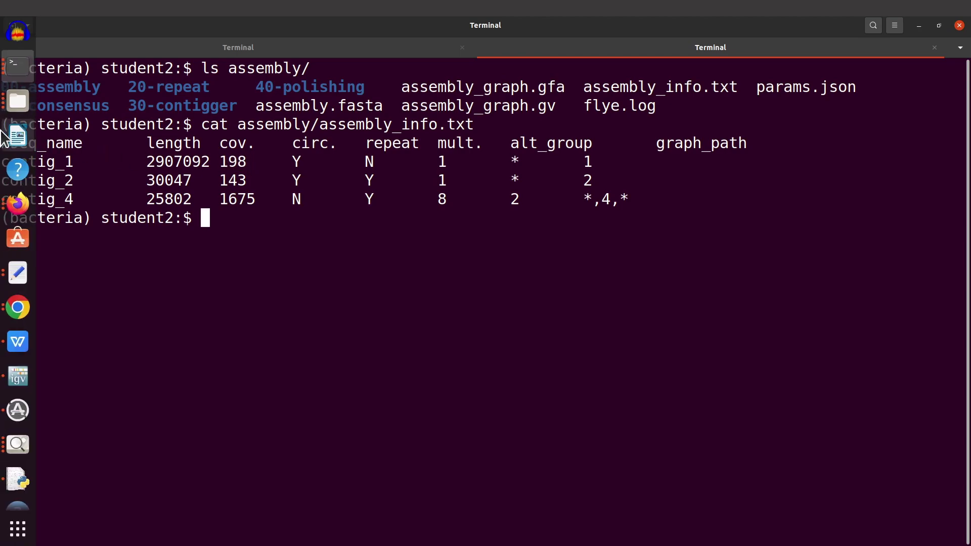
Step: Go back to the tutorial's solution, dismissing a stray context menu
click(18, 202)
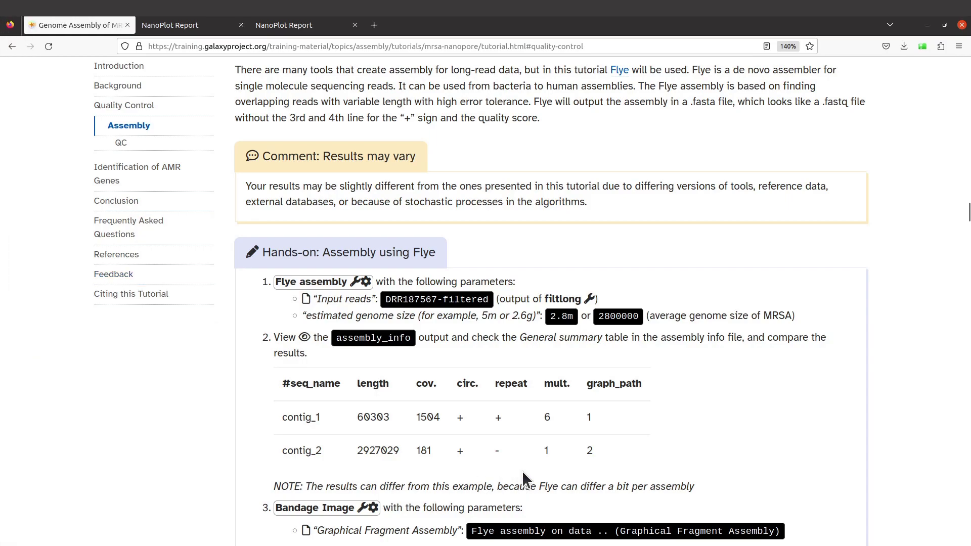
scroll(569, 399, down, 15)
right_click(568, 399)
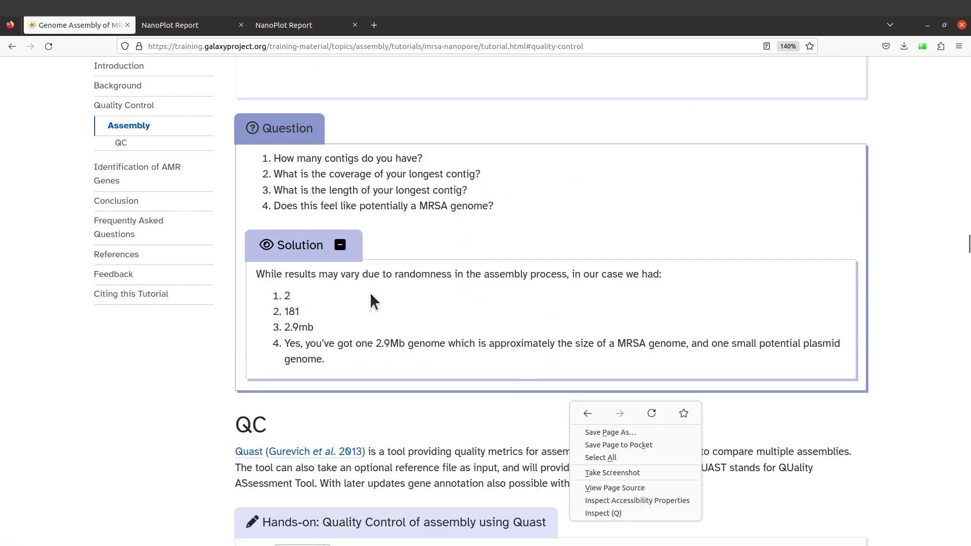
click(380, 190)
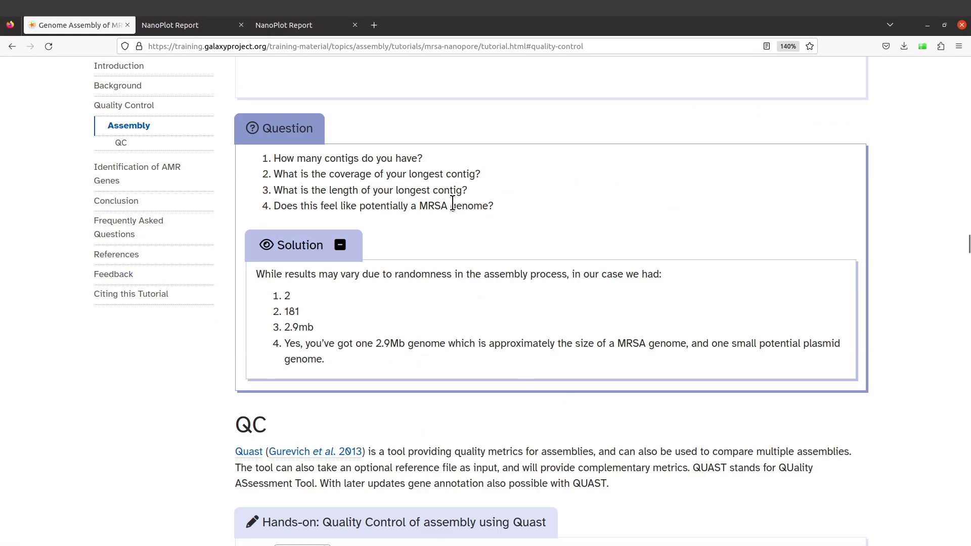
scroll(462, 217, up, 4)
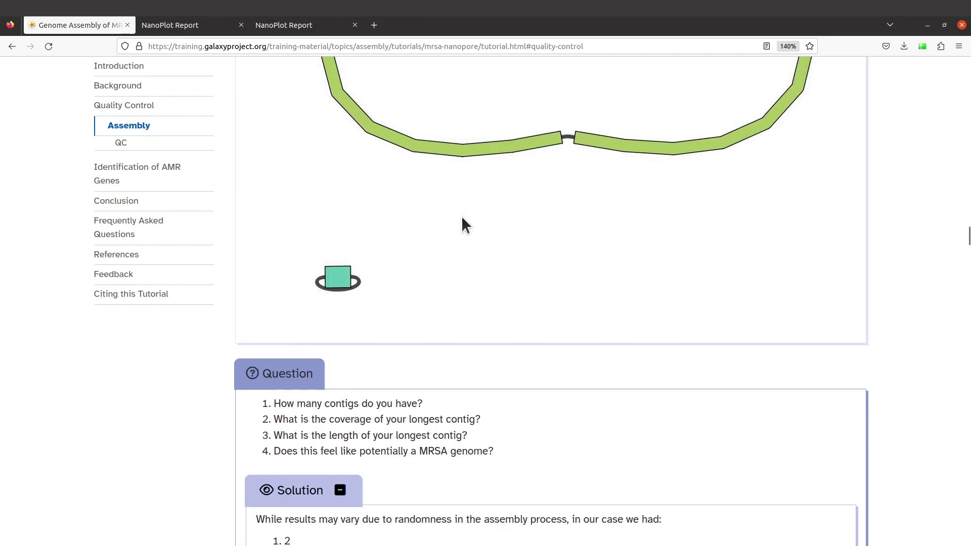
scroll(461, 223, down, 5)
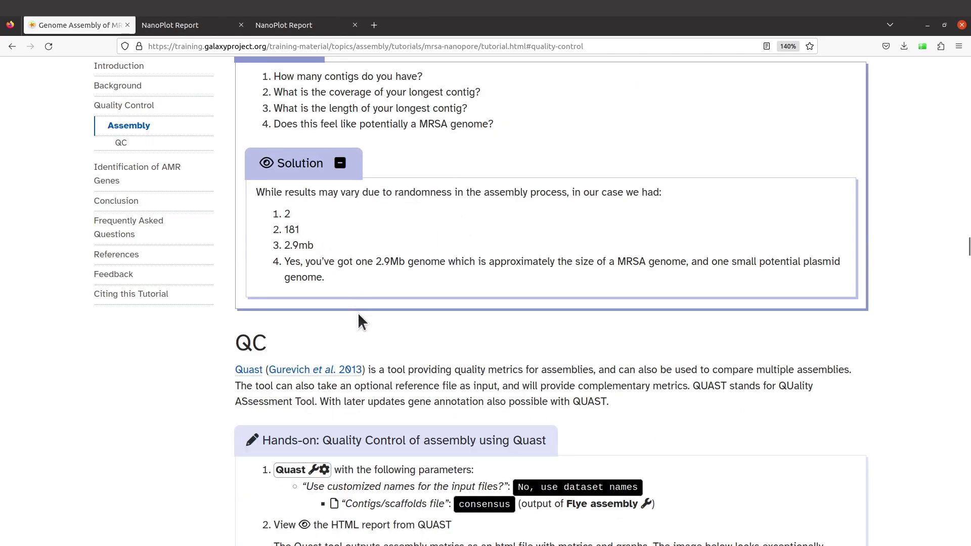
scroll(357, 311, up, 8)
mouse_move(3, 195)
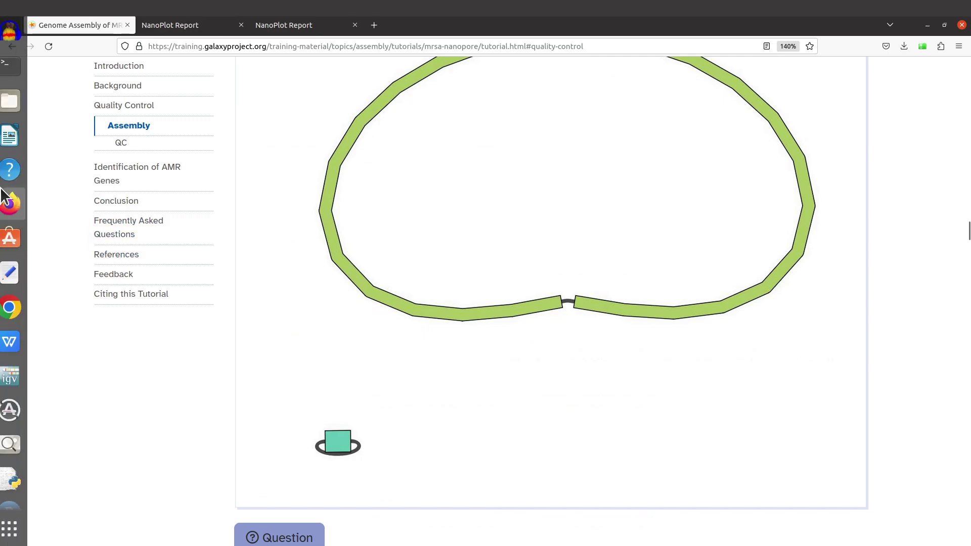
click(10, 71)
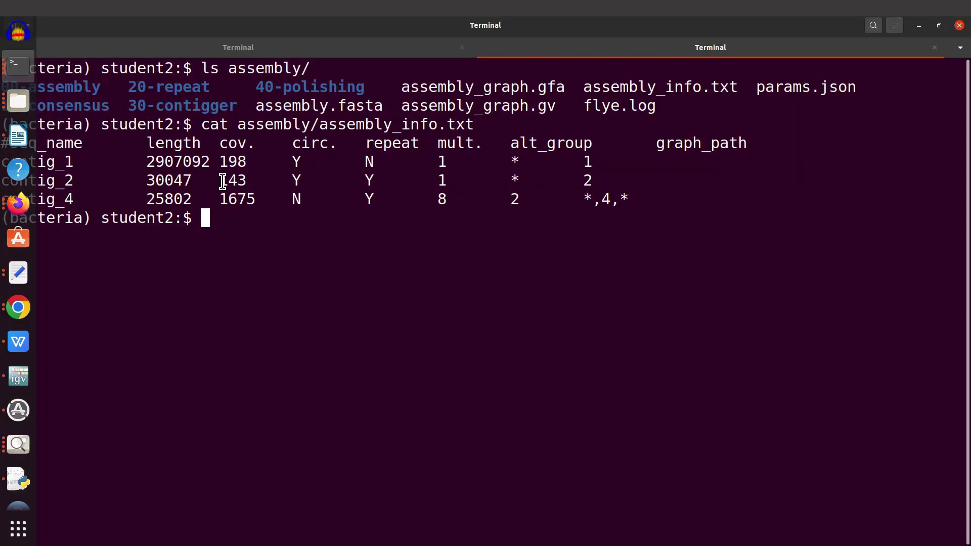
drag(147, 162, 204, 167)
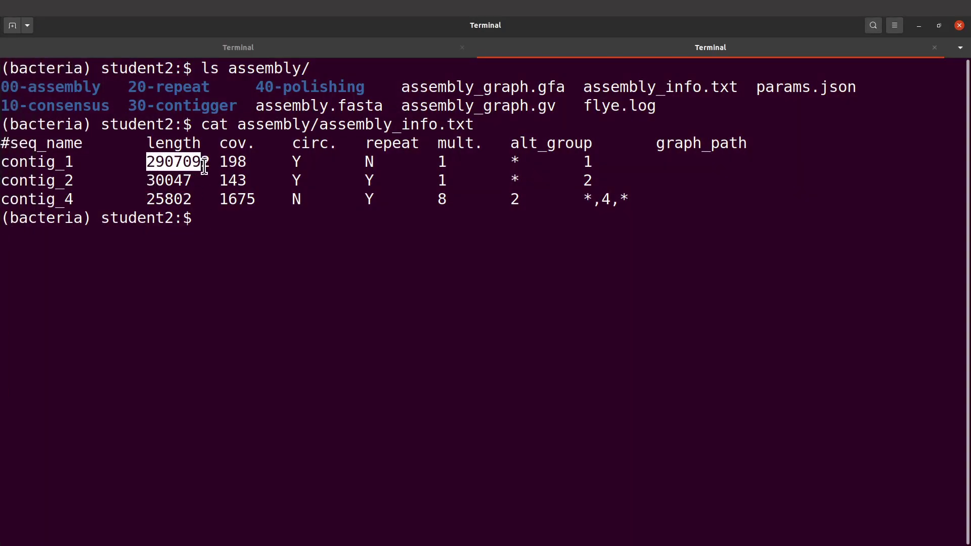
click(205, 167)
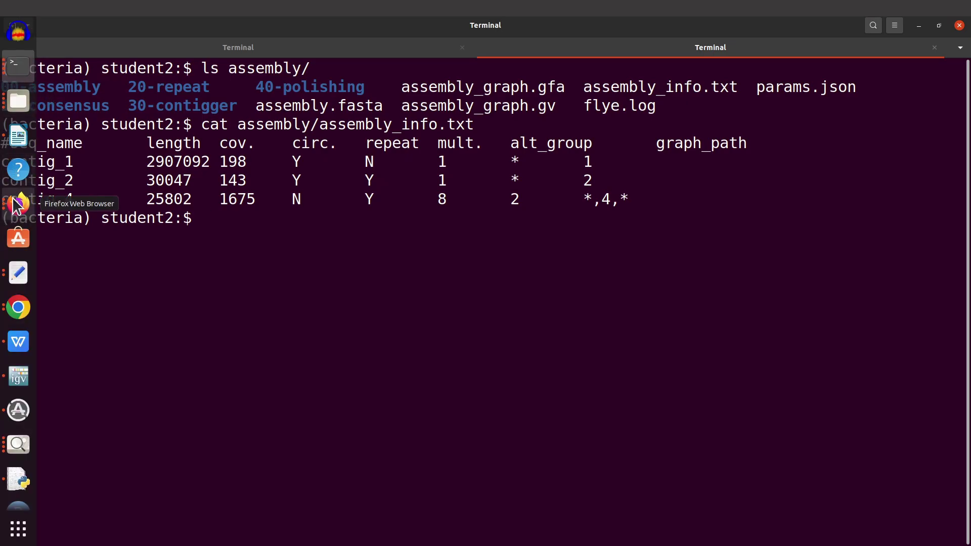
click(15, 203)
scroll(543, 470, down, 8)
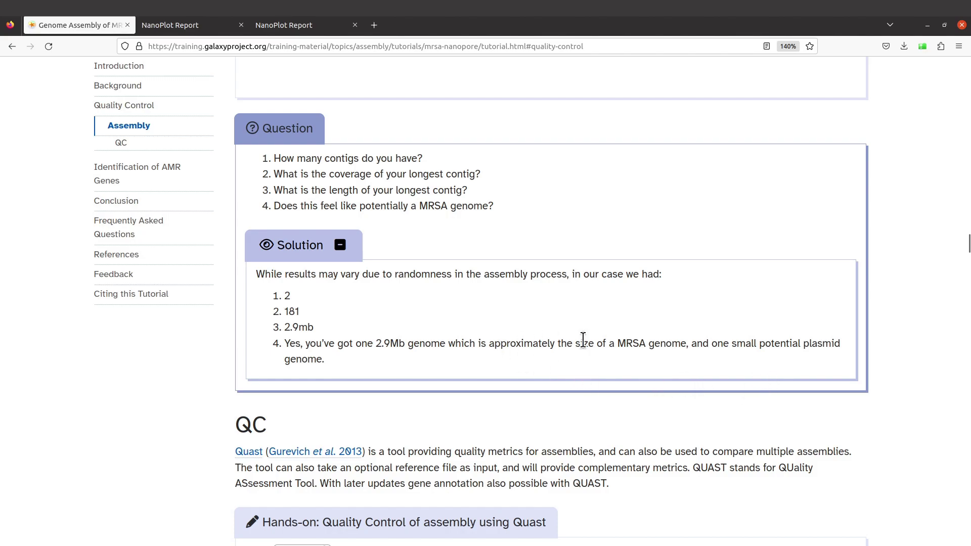
scroll(349, 365, up, 3)
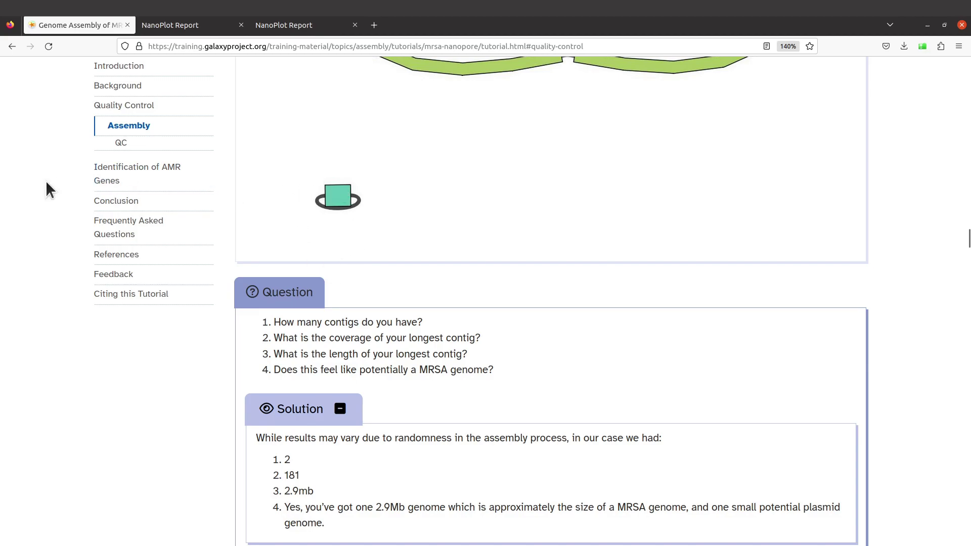
mouse_move(3, 189)
scroll(6, 358, down, 5)
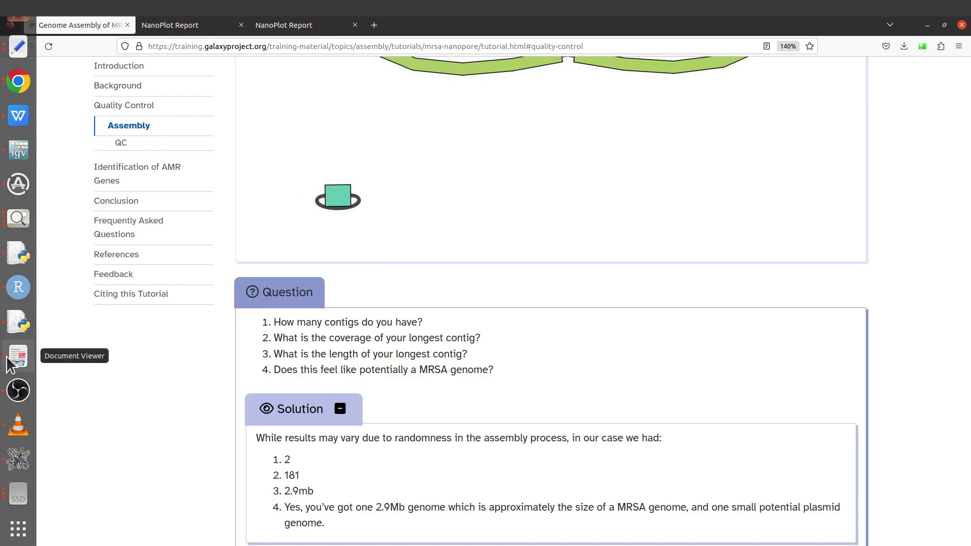
click(16, 465)
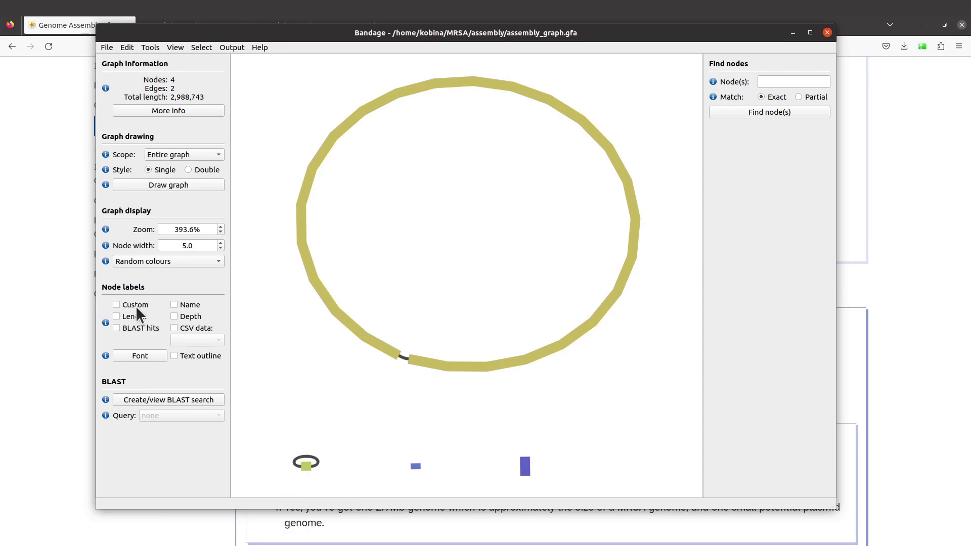
mouse_move(2, 180)
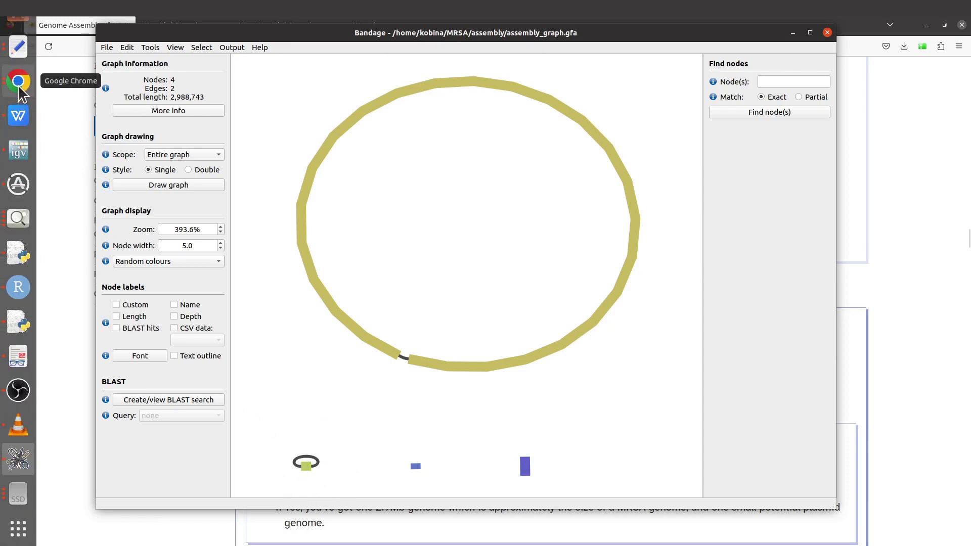
click(18, 203)
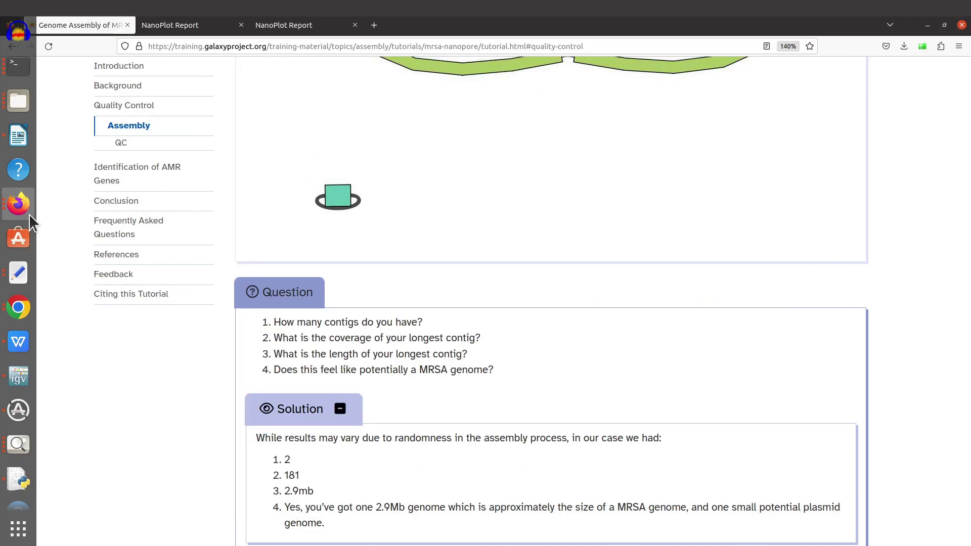
Step: Scroll to the assembly Question and Solution boxes and highlight the 2.9Mb genome size
scroll(575, 411, down, 3)
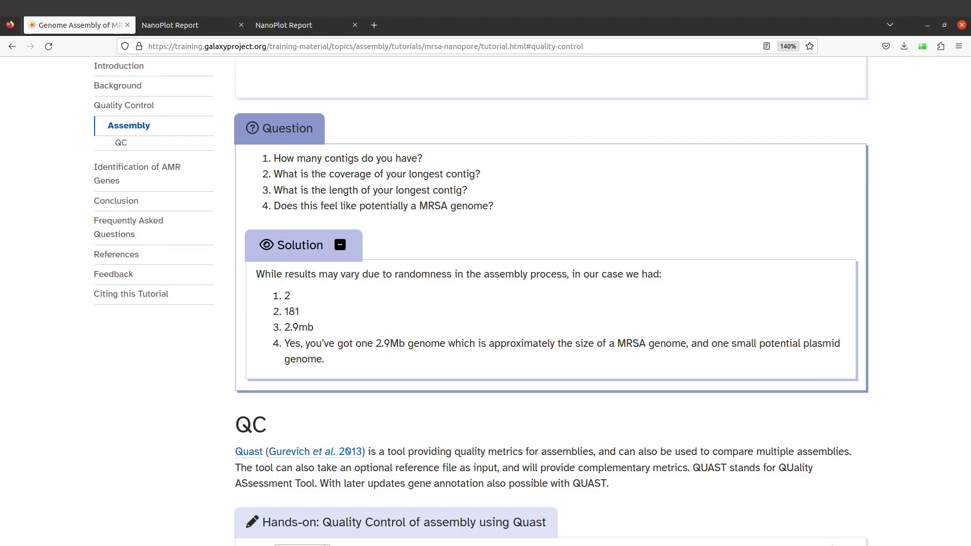
scroll(556, 303, up, 3)
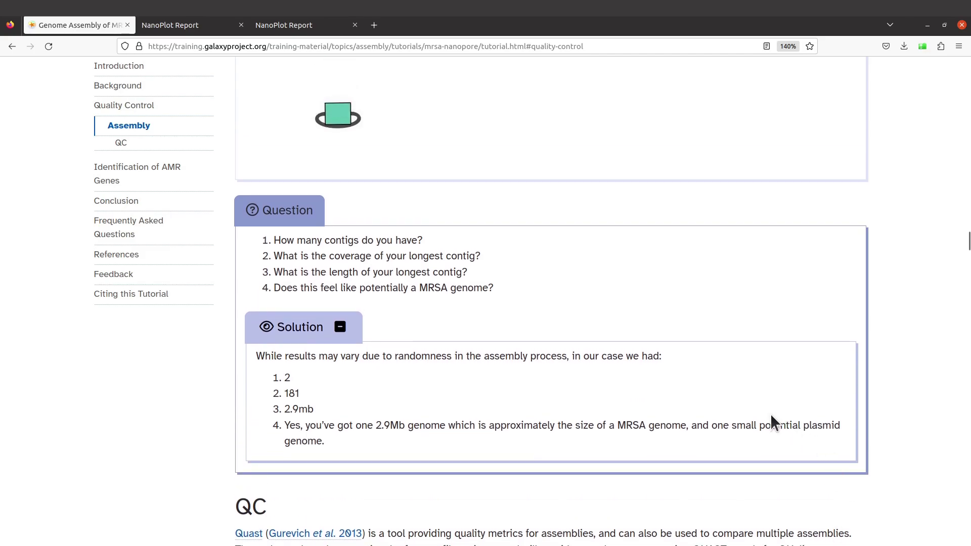
scroll(771, 416, up, 3)
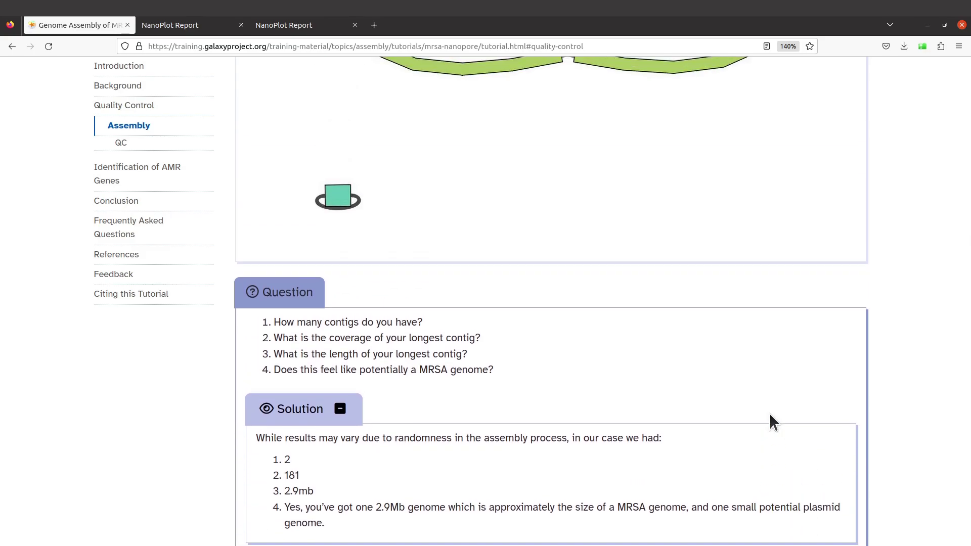
scroll(770, 416, down, 9)
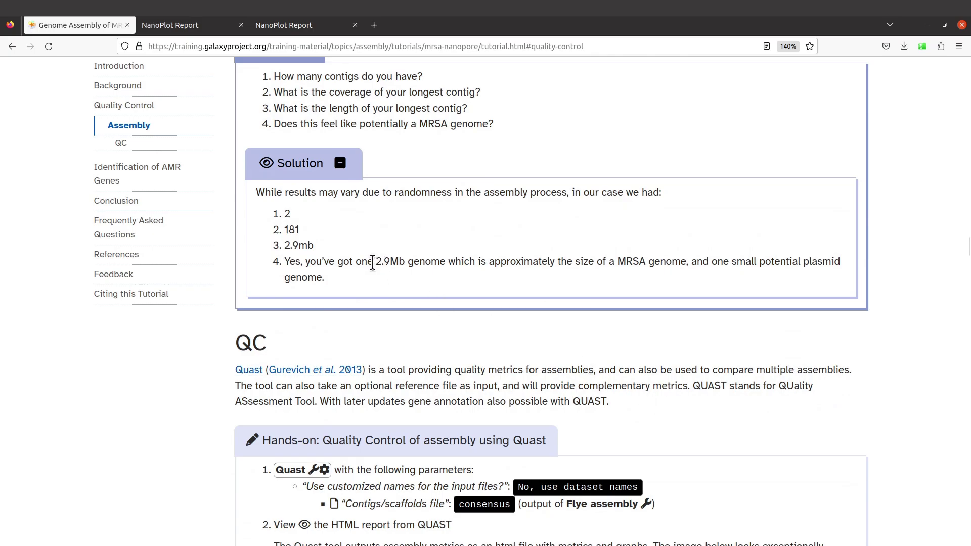
scroll(435, 215, up, 12)
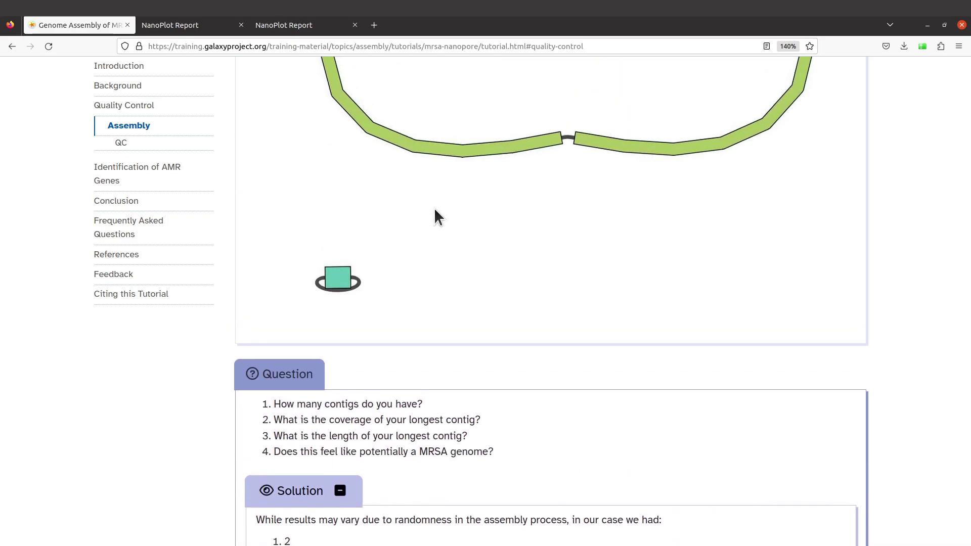
scroll(436, 217, up, 15)
scroll(435, 212, down, 20)
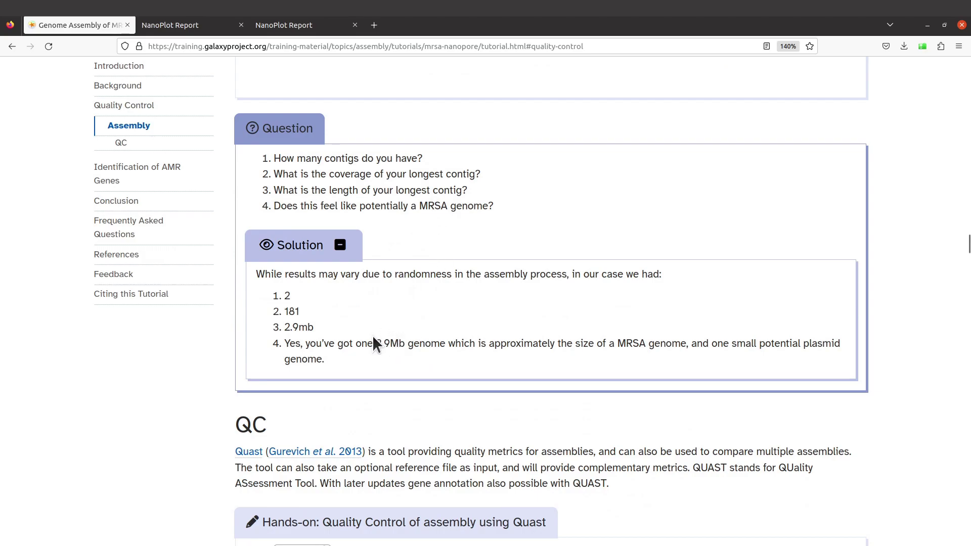
mouse_move(375, 347)
mouse_down()
mouse_move(409, 344)
mouse_move(376, 343)
mouse_up()
Step: Highlight 2.9Mb in answer 4 again, dismissing a page context menu
double_click(408, 346)
click(406, 346)
right_click(407, 344)
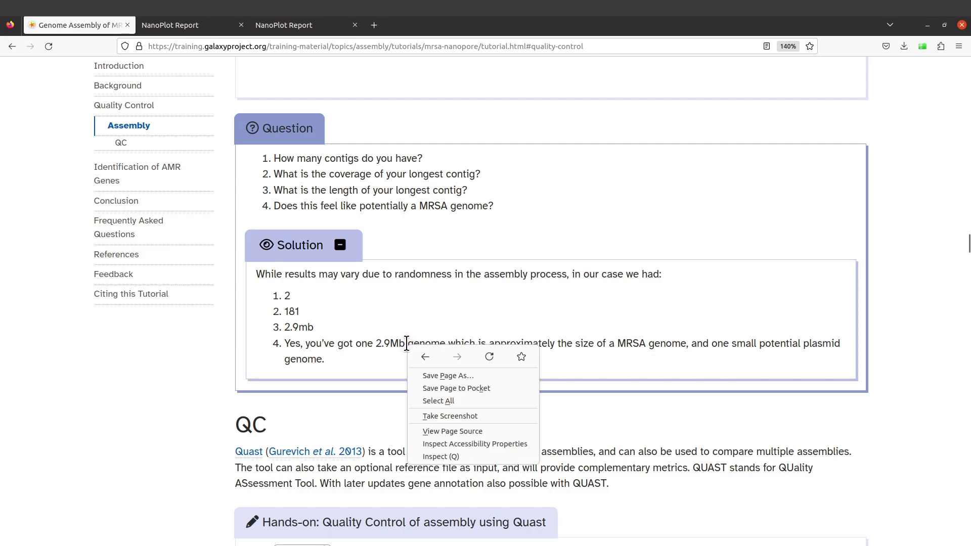
click(370, 355)
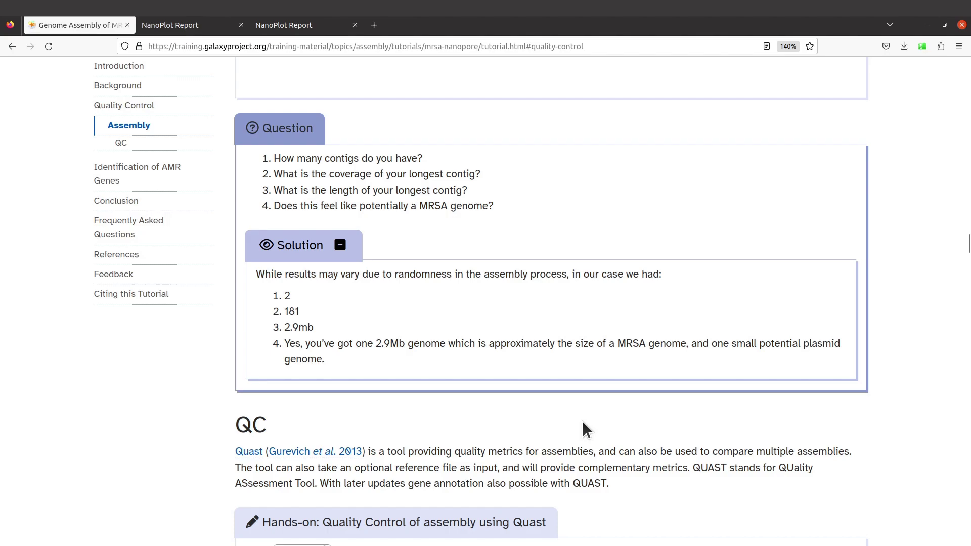
scroll(476, 370, up, 3)
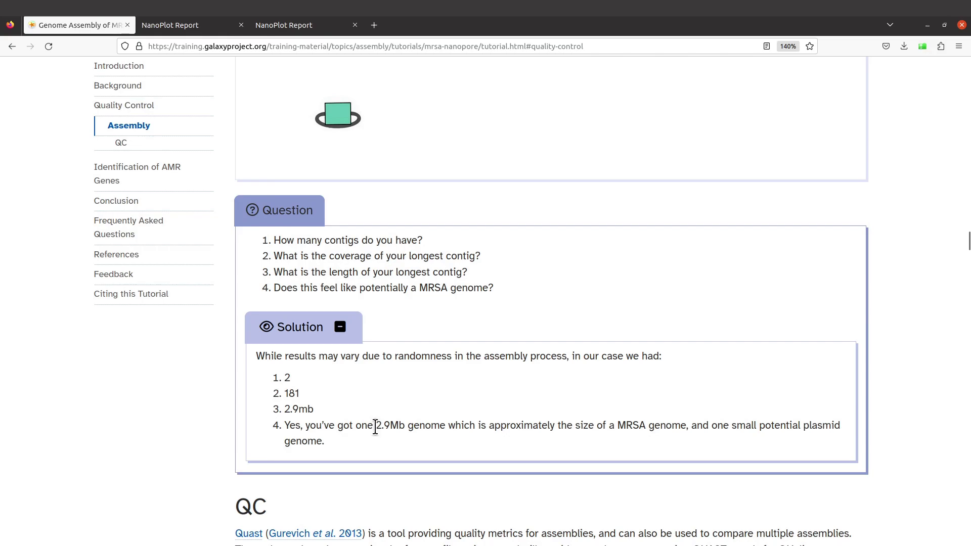
drag(375, 428, 409, 429)
click(420, 432)
Step: Scroll down to the QC section with the Quast steps and 2-contig sample report
scroll(415, 401, up, 10)
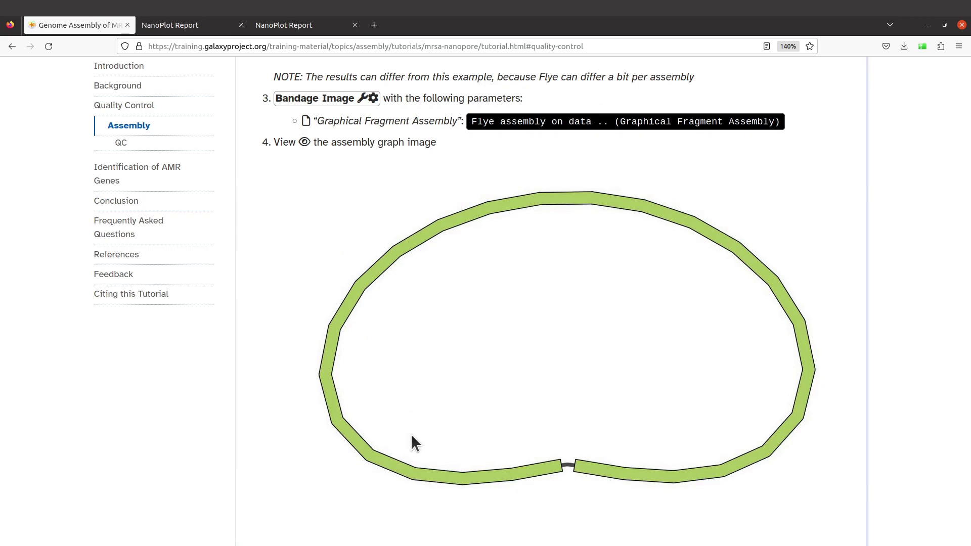
scroll(411, 436, down, 5)
scroll(411, 434, down, 2)
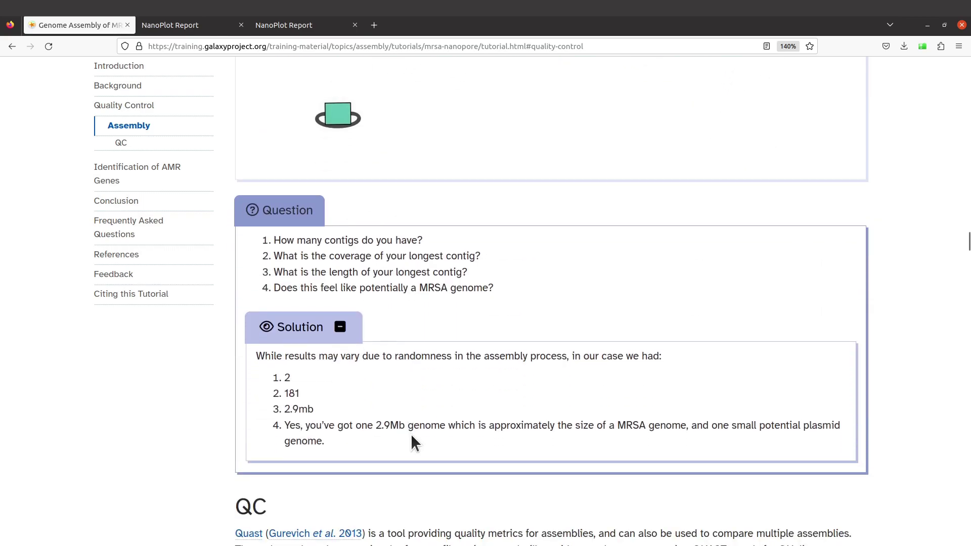
scroll(411, 433, down, 4)
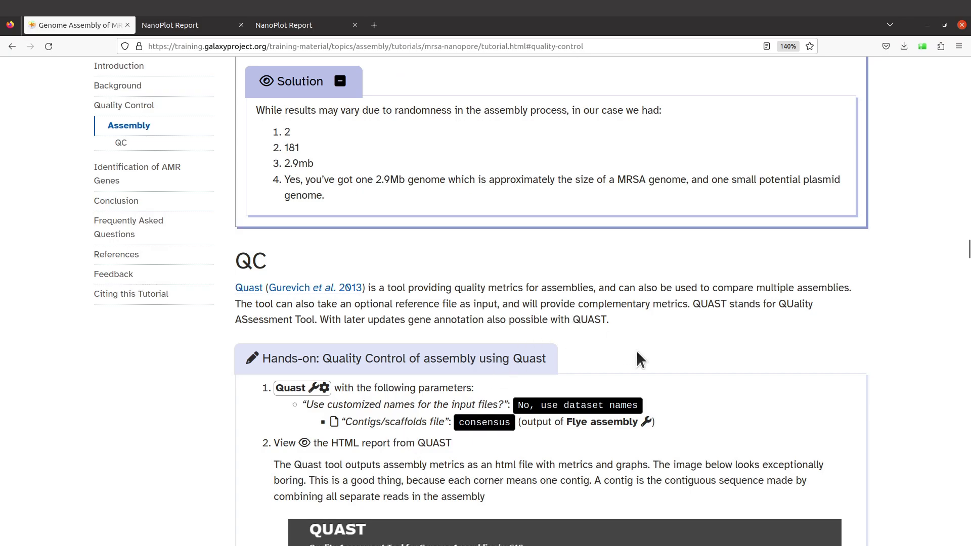
scroll(671, 347, down, 3)
Step: In Bandage, turn on Length, Name and Depth node labels, e.g. edge_1 at 198.0x
mouse_move(5, 170)
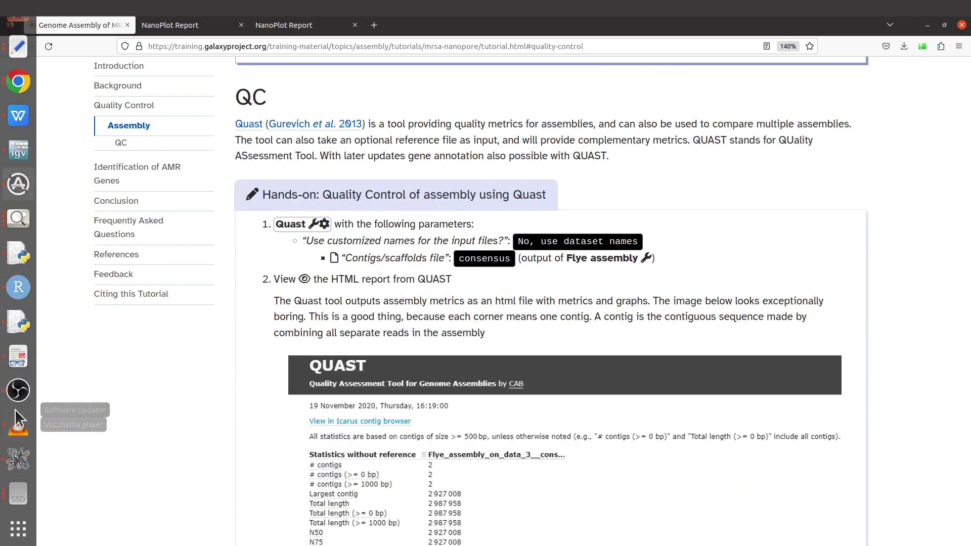
click(16, 458)
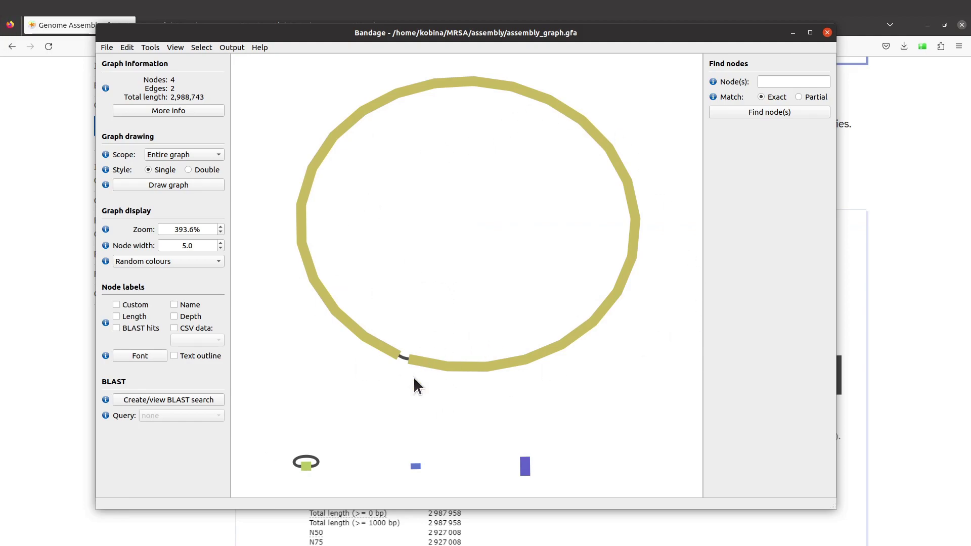
click(116, 317)
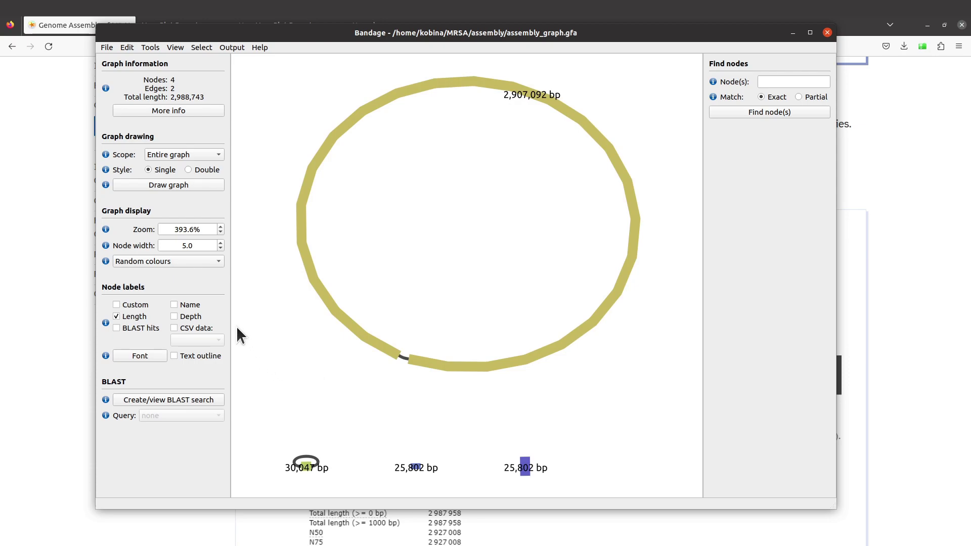
click(175, 305)
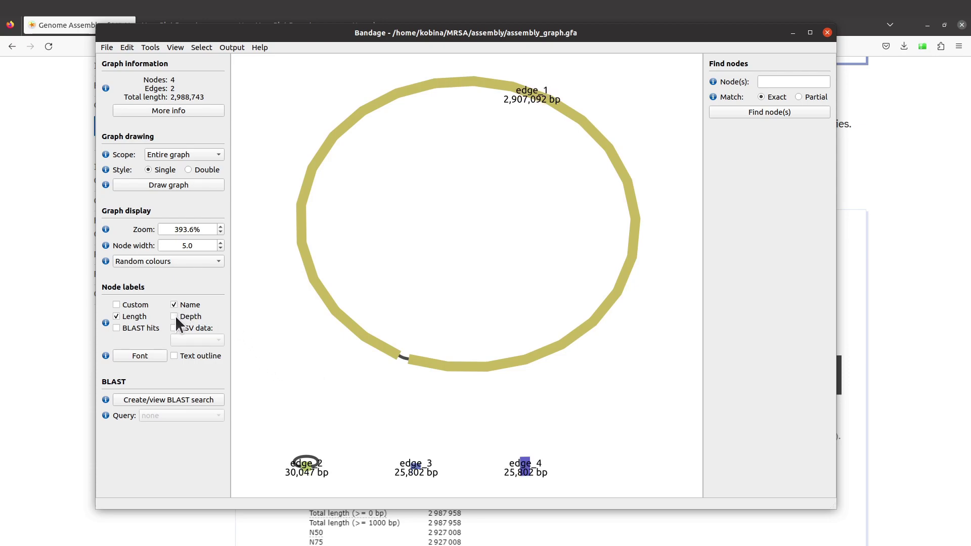
click(174, 316)
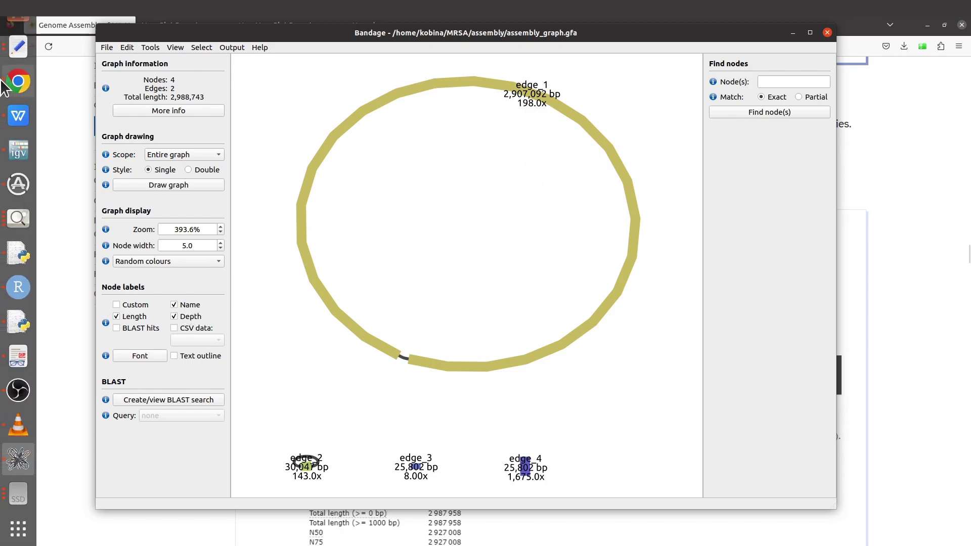
mouse_move(5, 86)
click(19, 67)
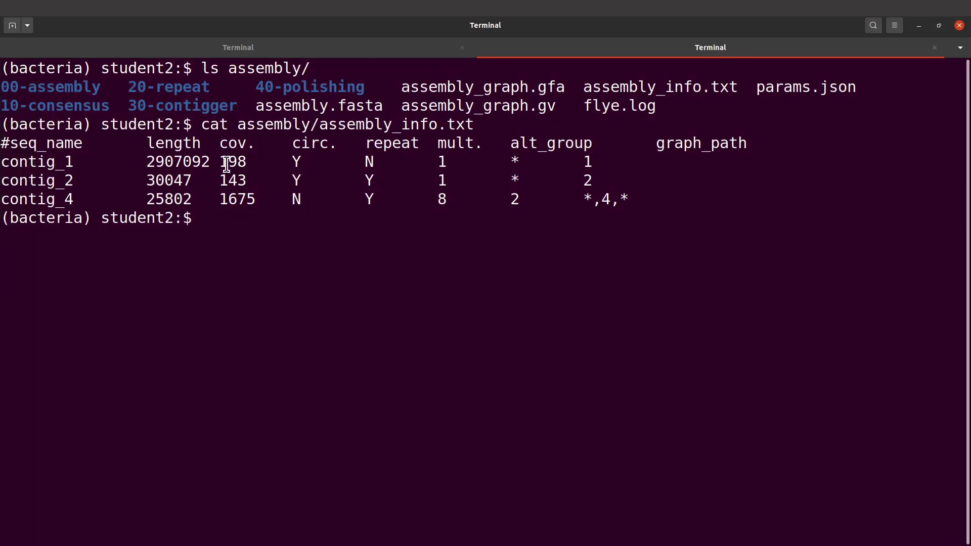
mouse_move(4, 167)
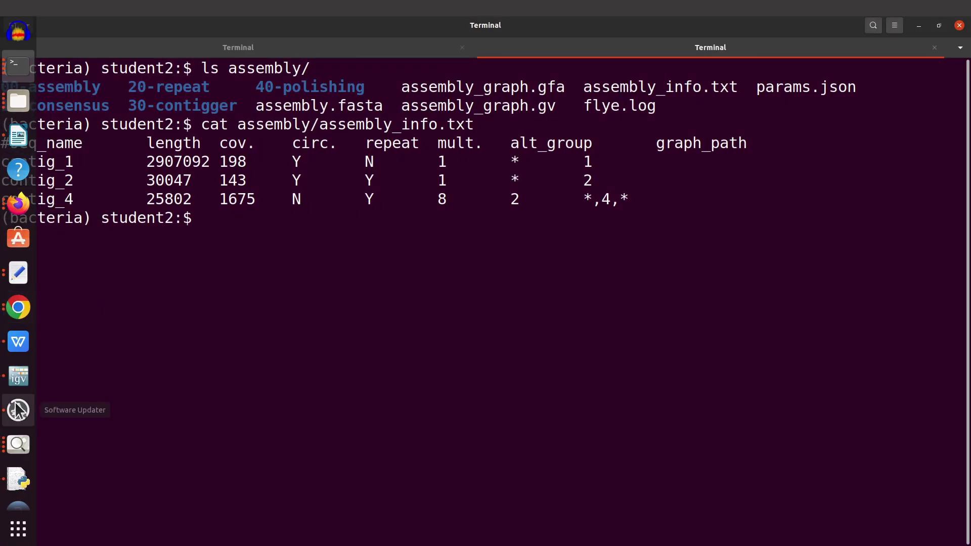
scroll(17, 408, down, 6)
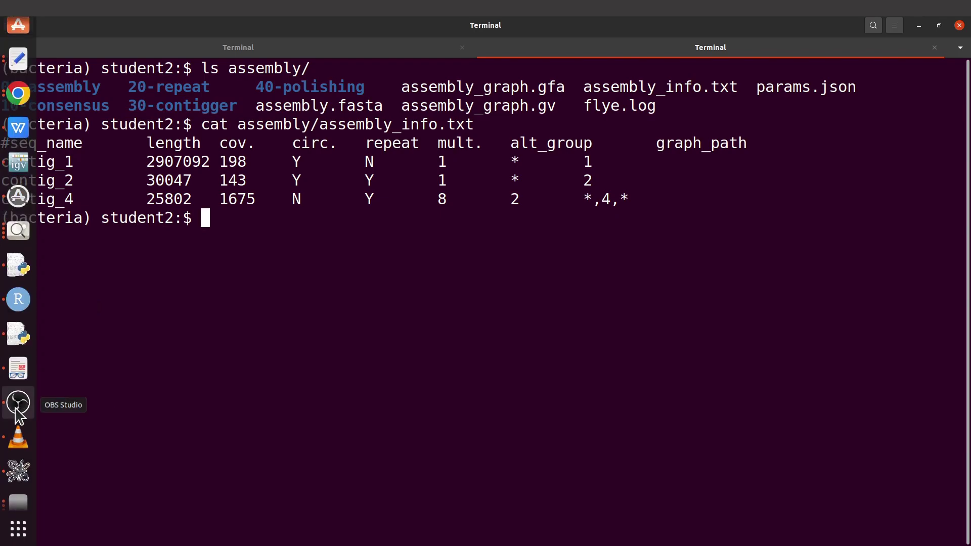
click(19, 470)
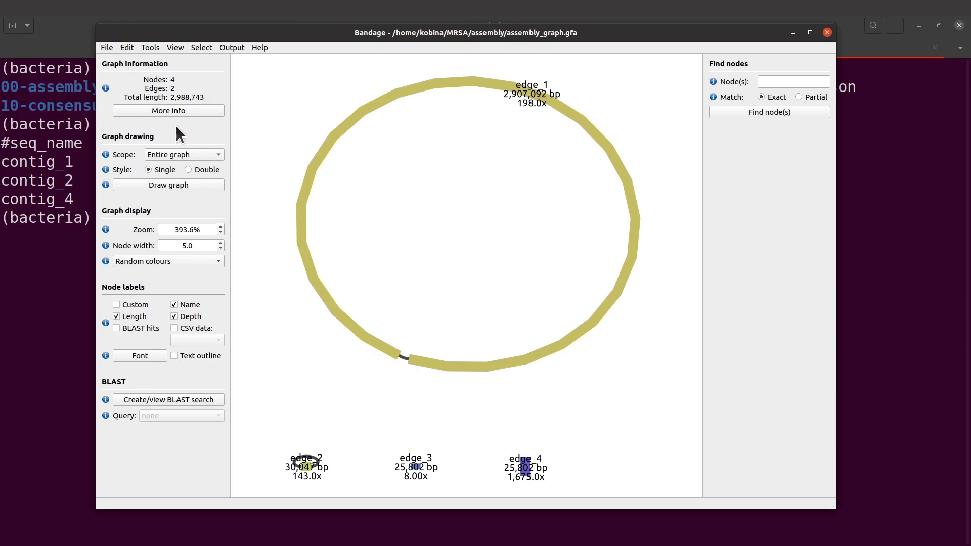
Step: Export the entire graph scene as graph.png into the assembly folder
click(107, 48)
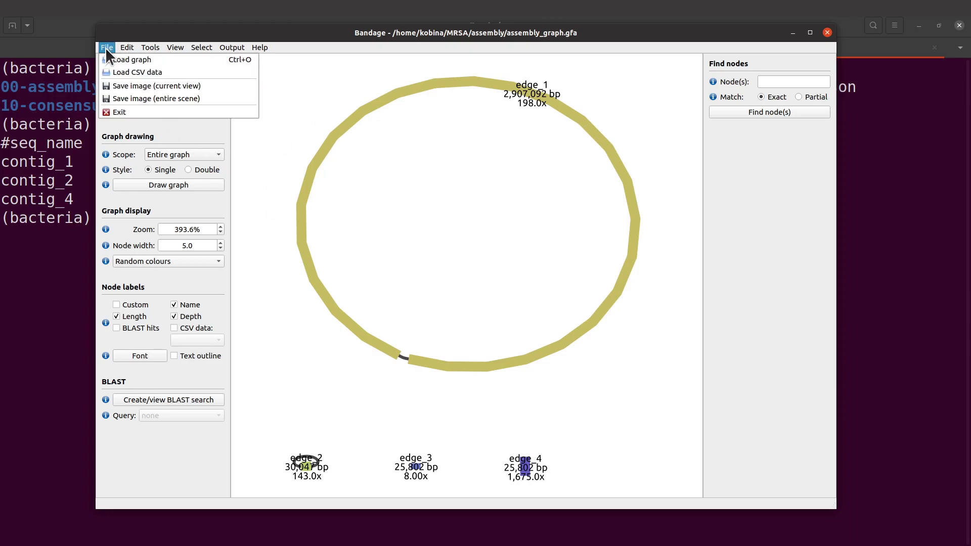
mouse_move(122, 45)
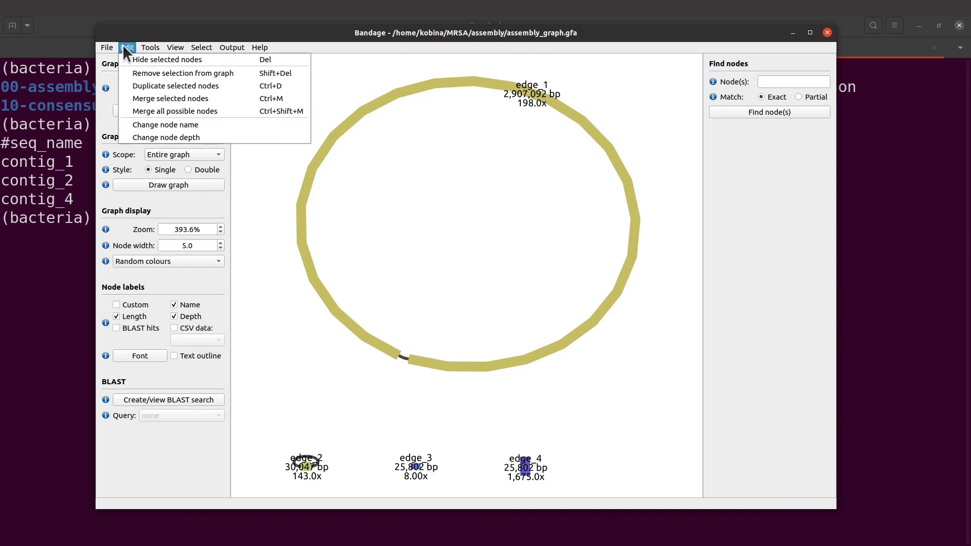
click(272, 97)
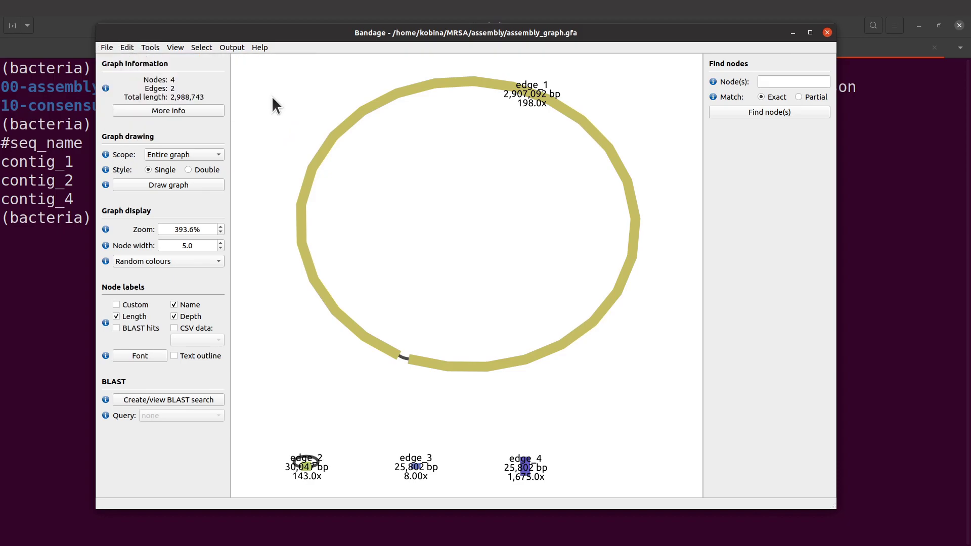
click(106, 47)
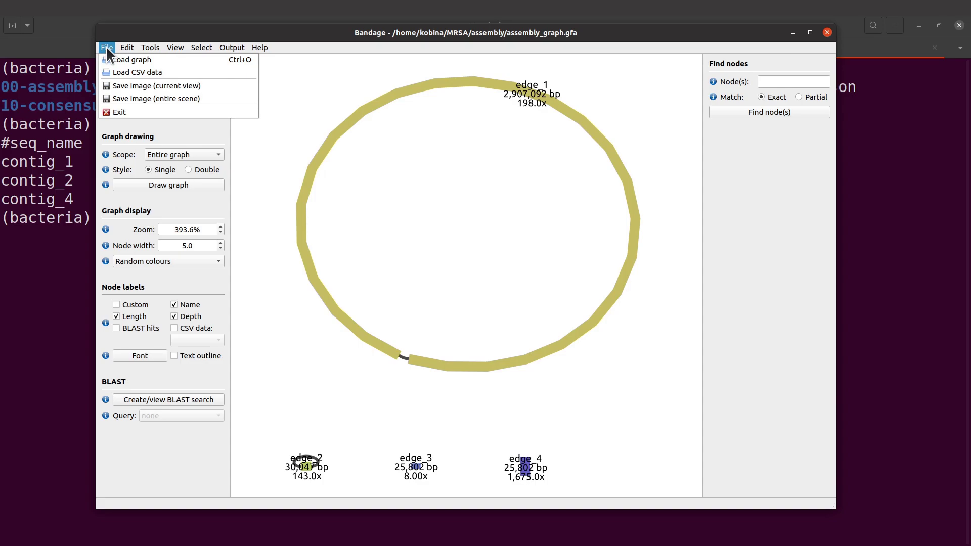
click(185, 88)
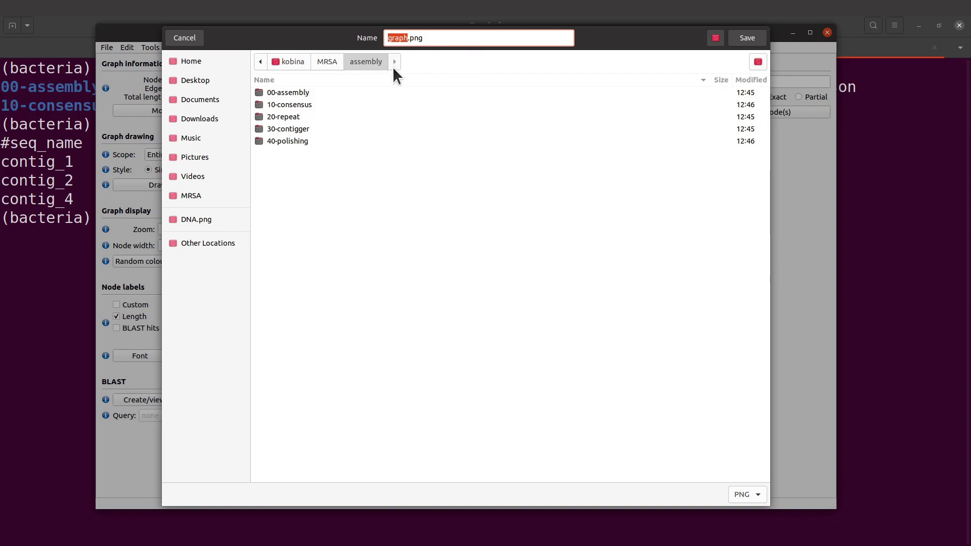
click(746, 39)
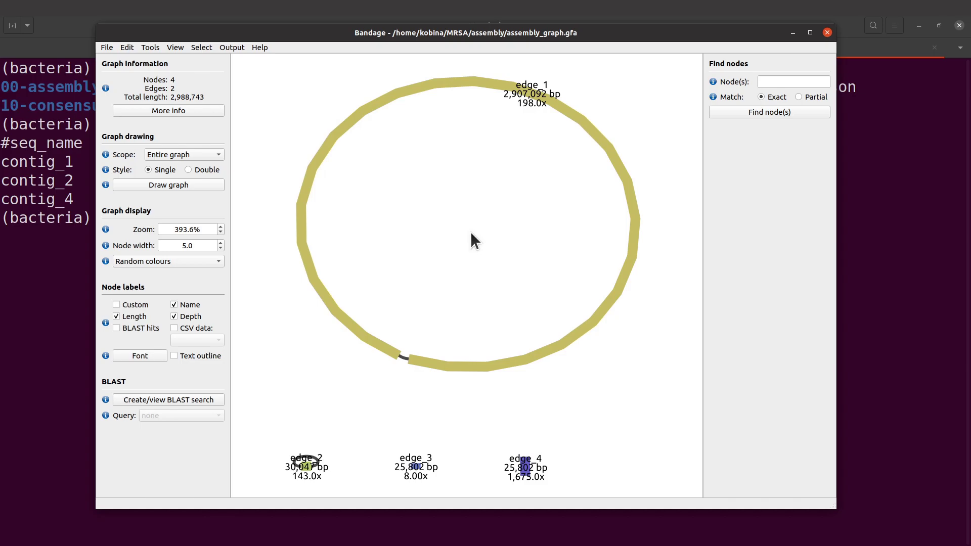
mouse_move(2, 112)
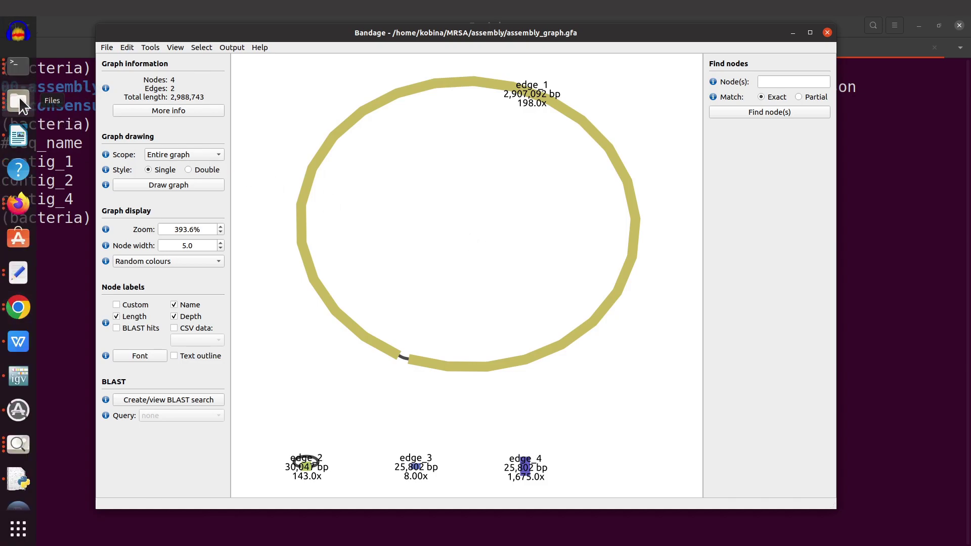
Step: Open graph.png (53.4 kB) from the assembly folder in the image viewer
click(19, 101)
click(178, 145)
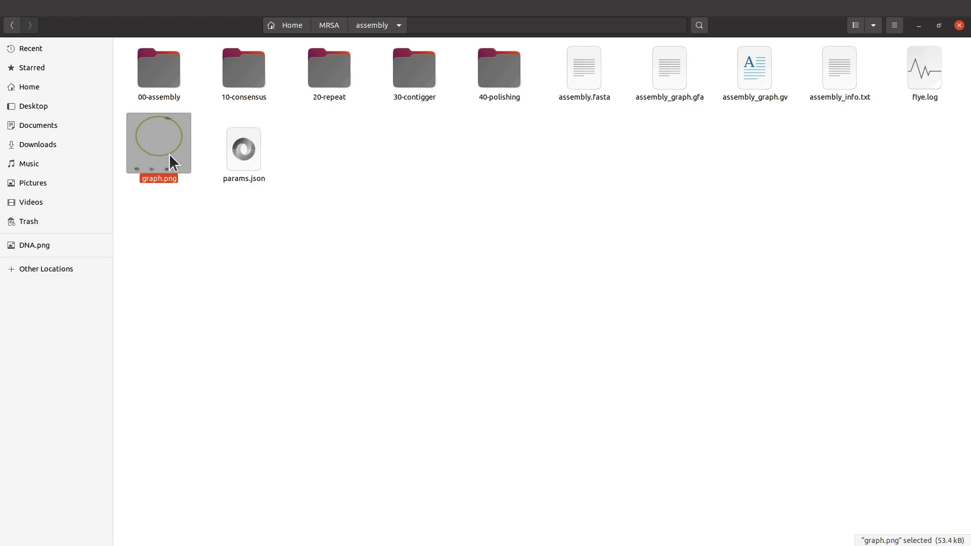
double_click(169, 154)
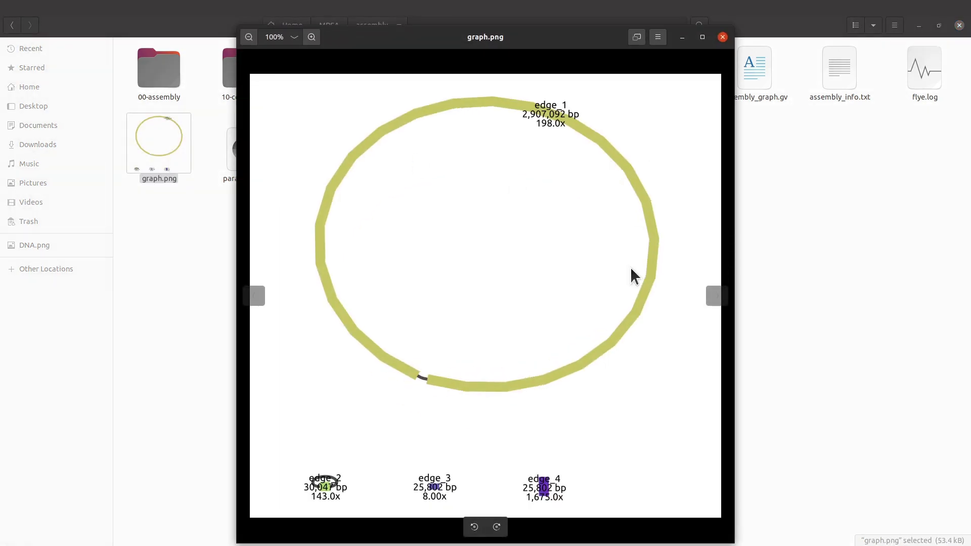
scroll(605, 256, up, 3)
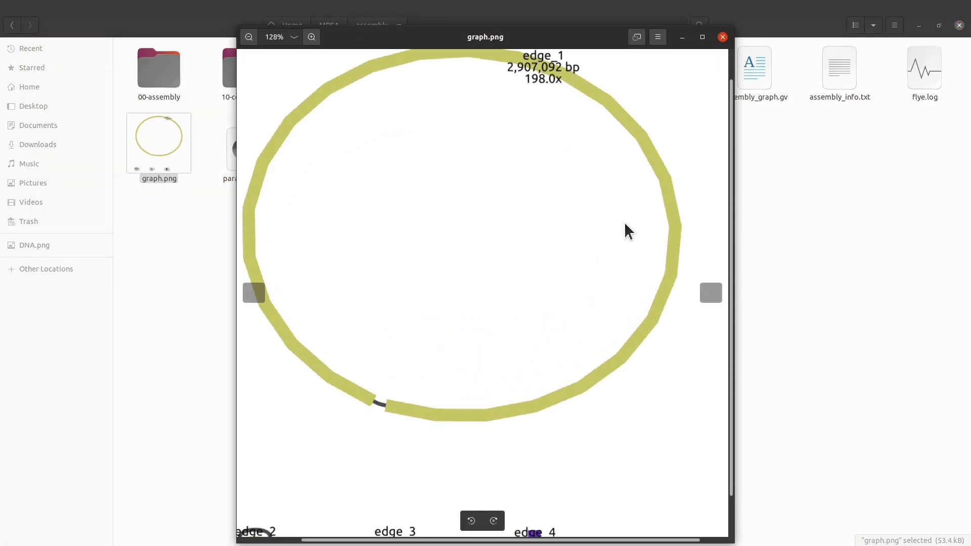
scroll(625, 224, down, 1)
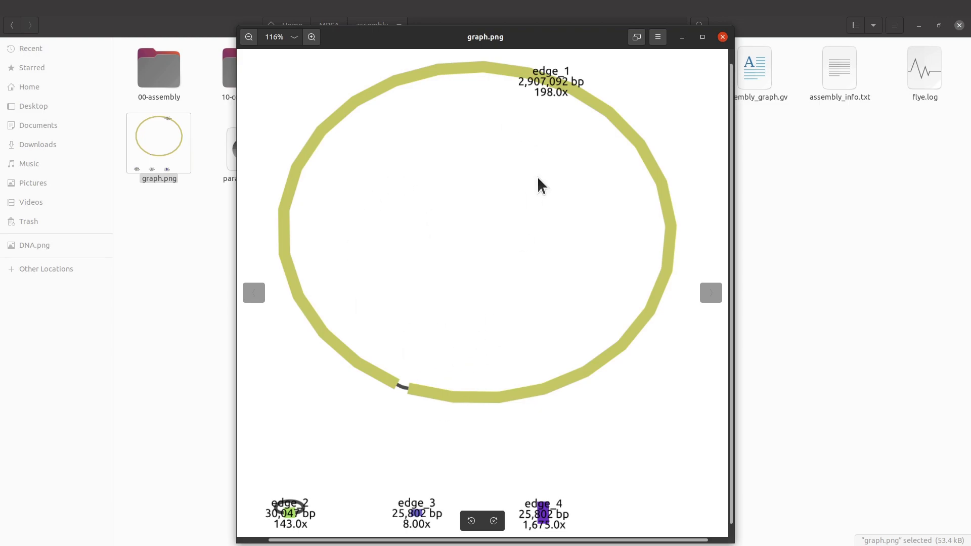
Step: Close the graph.png viewer and return to the tutorial's Quast hands-on steps in Firefox
click(728, 37)
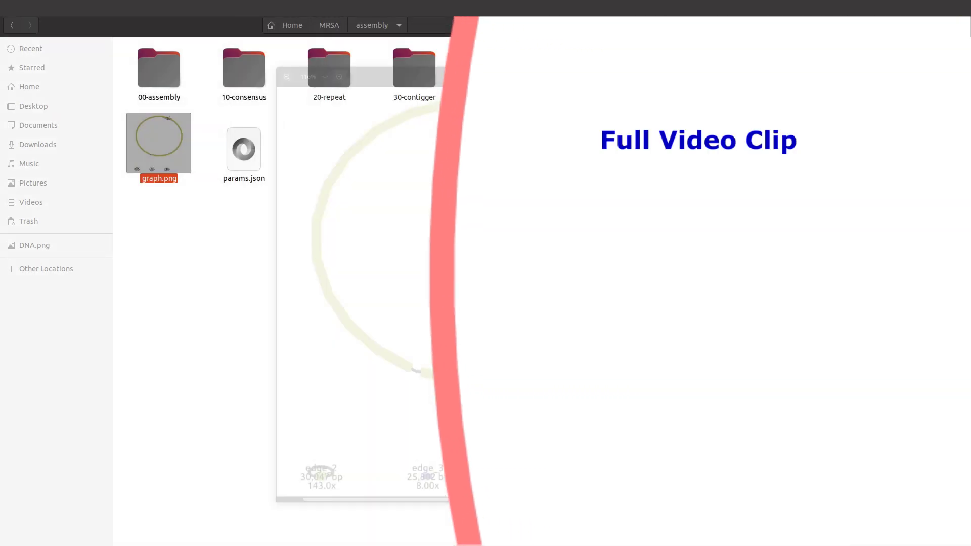
mouse_move(7, 99)
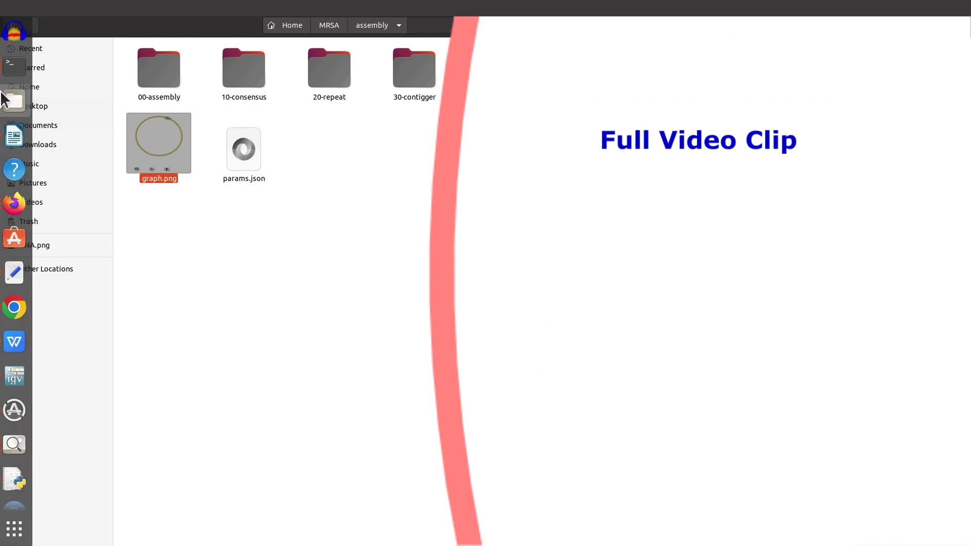
click(19, 204)
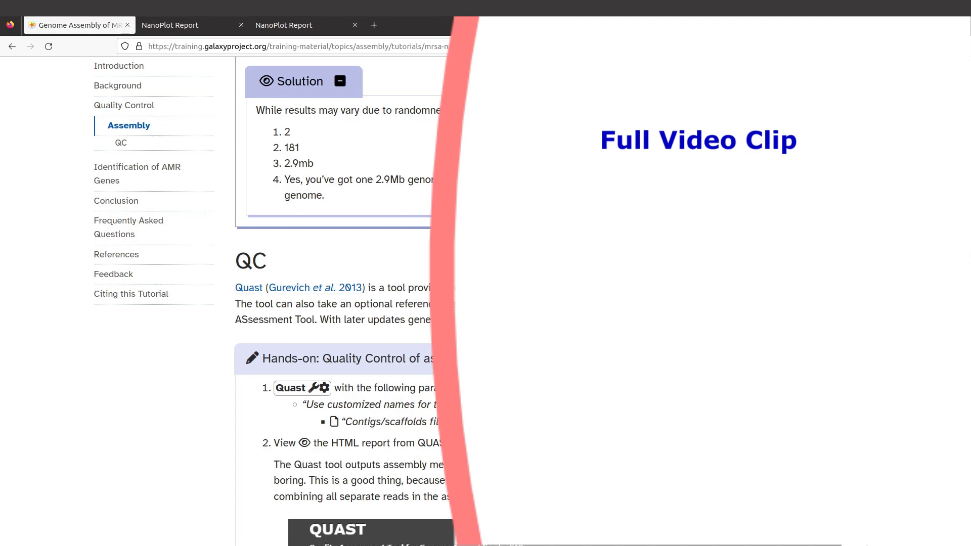